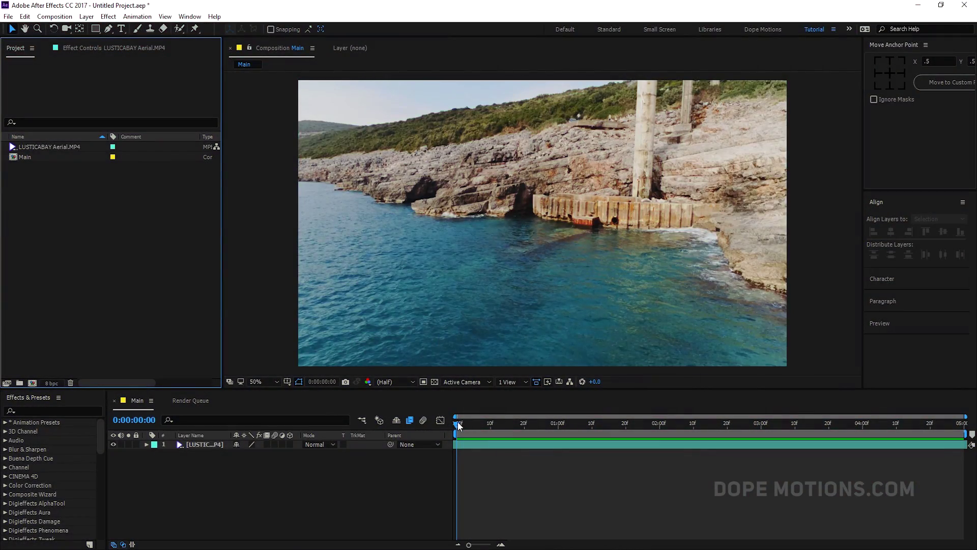
Scrub the coastline footage, then create a black full-frame solid named 'Light Leaks' with Ctrl+Y
{"action": "left_click_drag", "start_coordinate": [458, 426], "coordinate": [619, 453]}
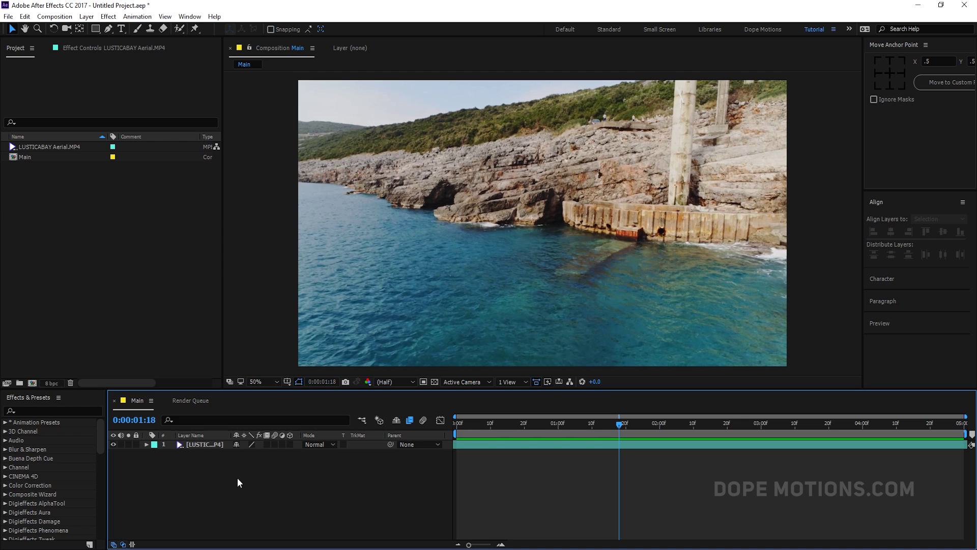
{"action": "key", "text": "ctrl+y"}
{"action": "left_click", "coordinate": [478, 128]}
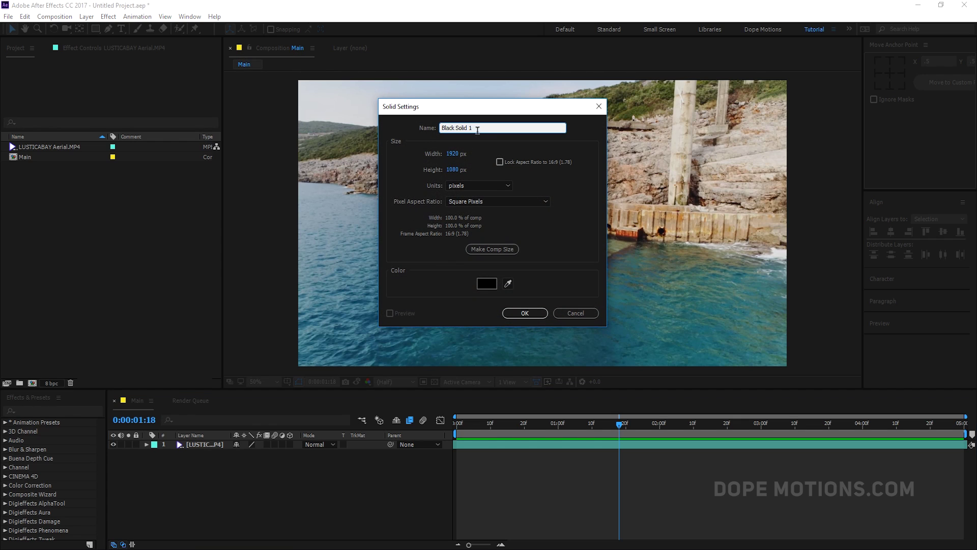
{"action": "double_click", "coordinate": [477, 129]}
{"action": "type", "text": "Light Leaks"}
{"action": "left_click", "coordinate": [520, 308]}
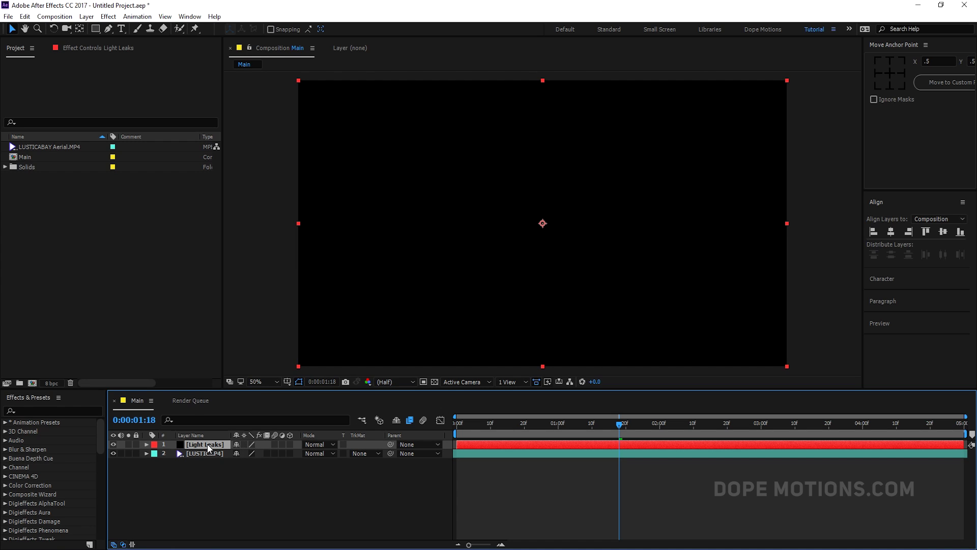
Apply Fractal Noise to Light Leaks with Dynamic Progressive fractal type and Spline noise type
{"action": "key", "text": "ctrl+space"}
{"action": "type", "text": "fra"}
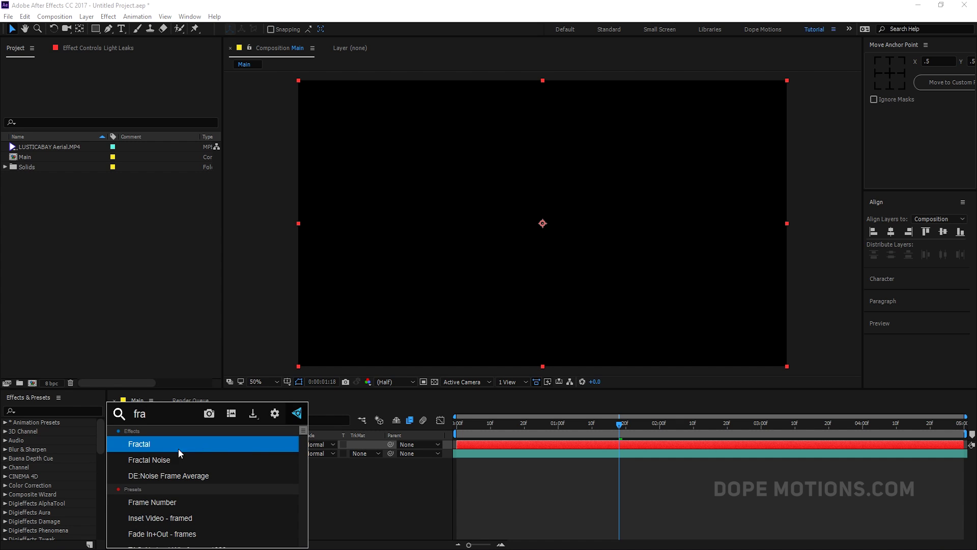
{"action": "key", "text": "Escape"}
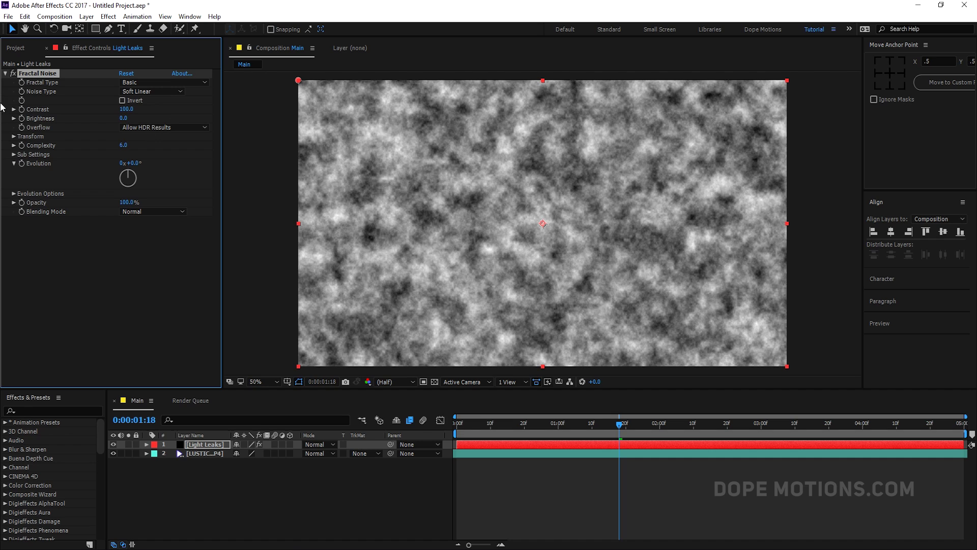
{"action": "left_click", "coordinate": [159, 83]}
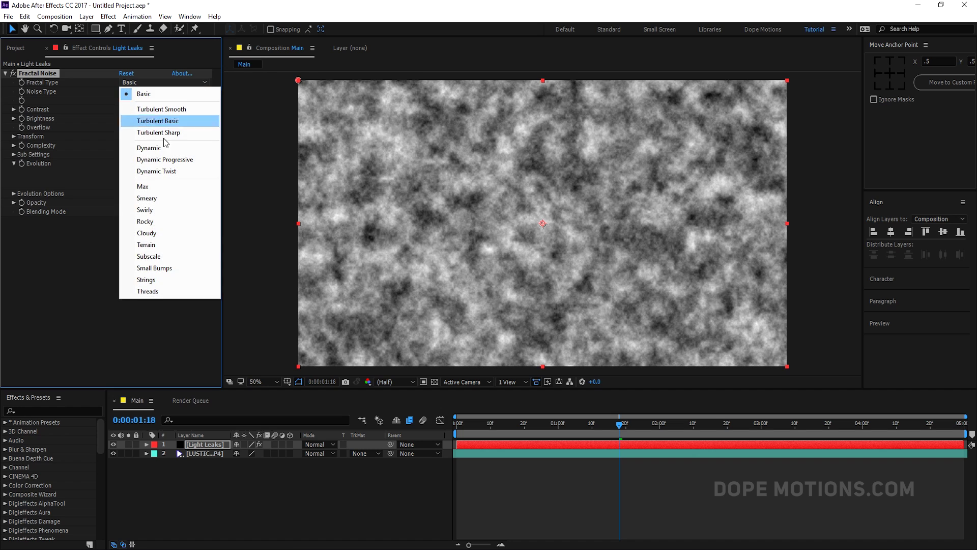
{"action": "left_click", "coordinate": [164, 160]}
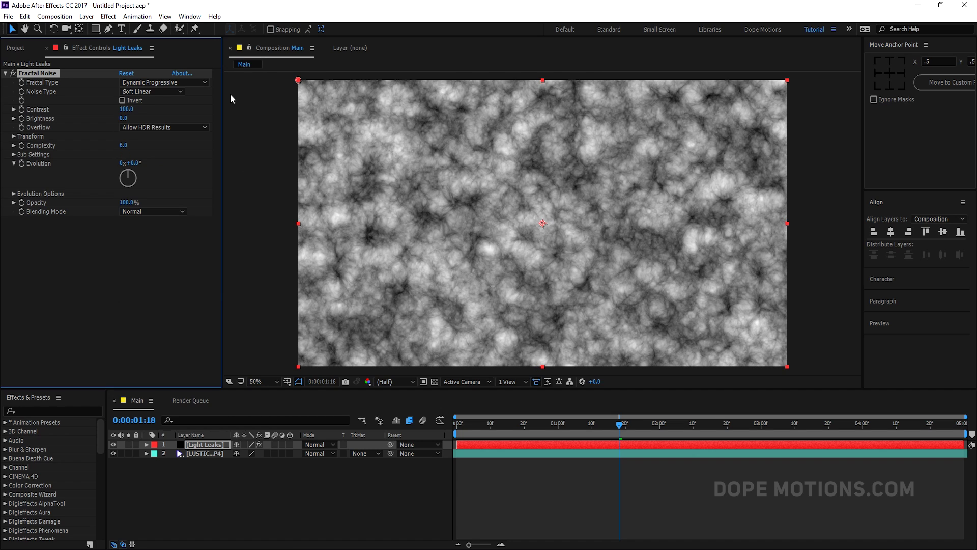
{"action": "left_click", "coordinate": [147, 92]}
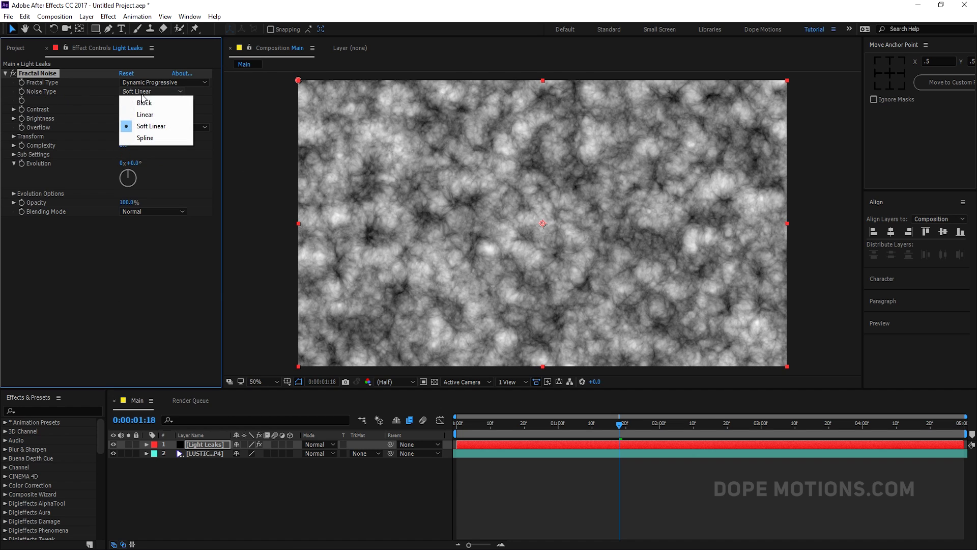
{"action": "left_click", "coordinate": [152, 139]}
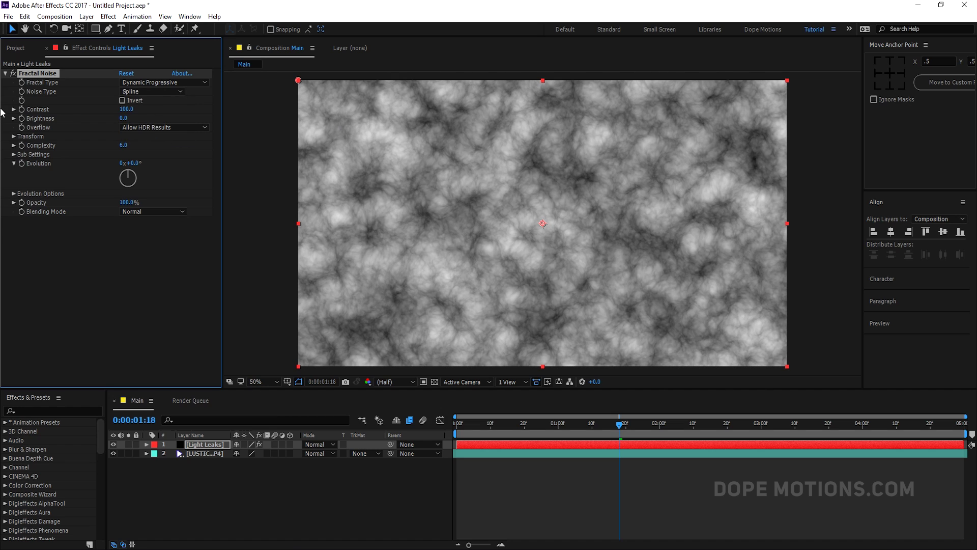
Set Fractal Noise Contrast to 300 and Brightness to -80
{"action": "left_click", "coordinate": [127, 109]}
{"action": "type", "text": "300"}
{"action": "left_click", "coordinate": [193, 117]}
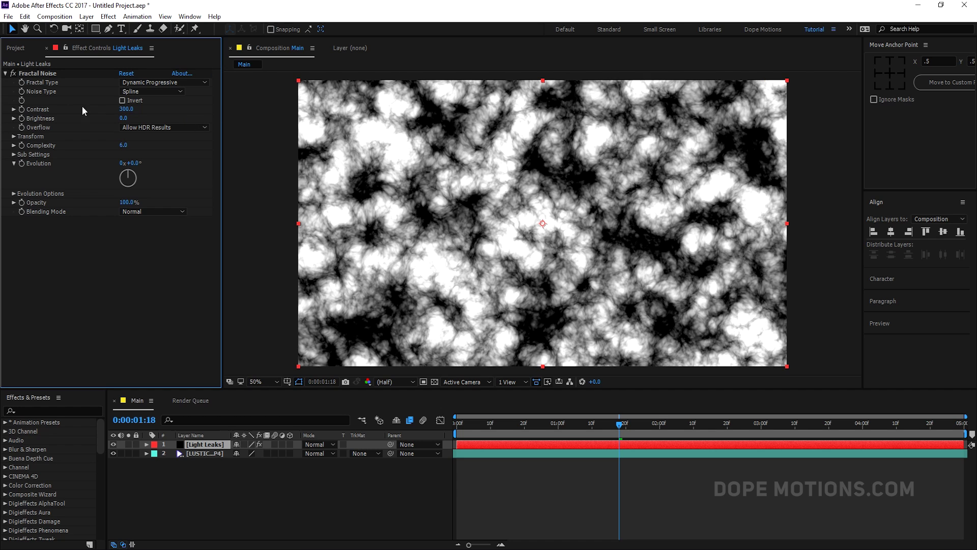
{"action": "left_click", "coordinate": [123, 118]}
{"action": "type", "text": "-80"}
{"action": "key", "text": "Return"}
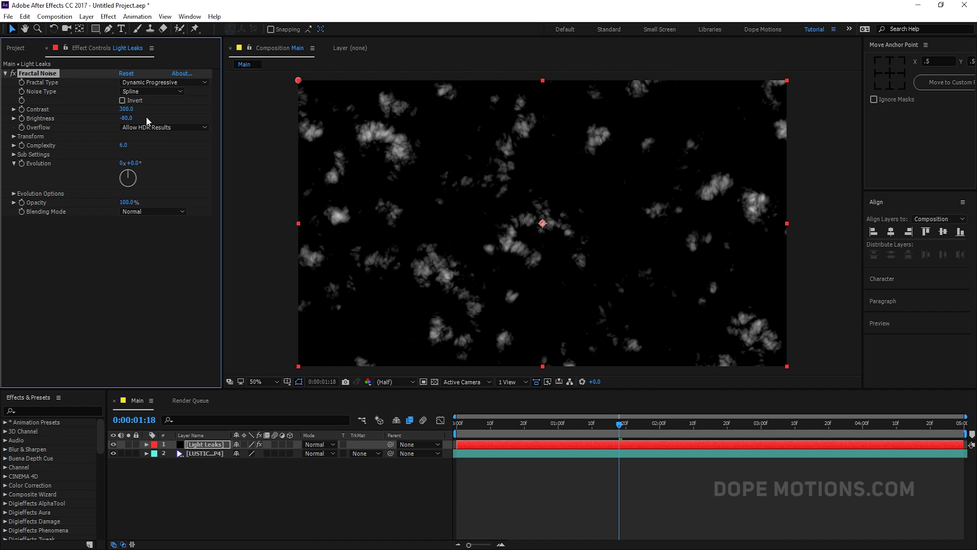
Set Complexity to 1, briefly test a higher value, then start re-editing it
{"action": "left_click", "coordinate": [148, 122]}
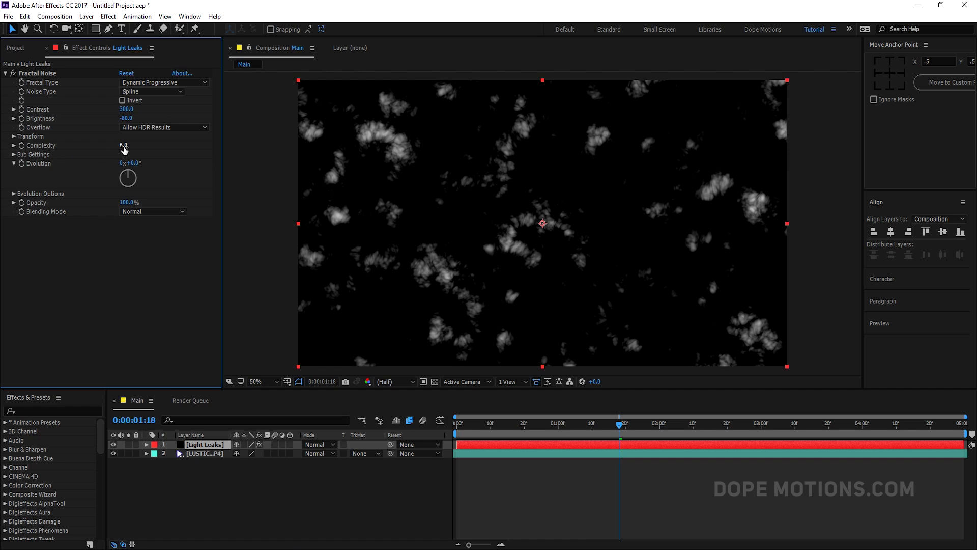
{"action": "left_click", "coordinate": [124, 145]}
{"action": "type", "text": "1"}
{"action": "key", "text": "Return"}
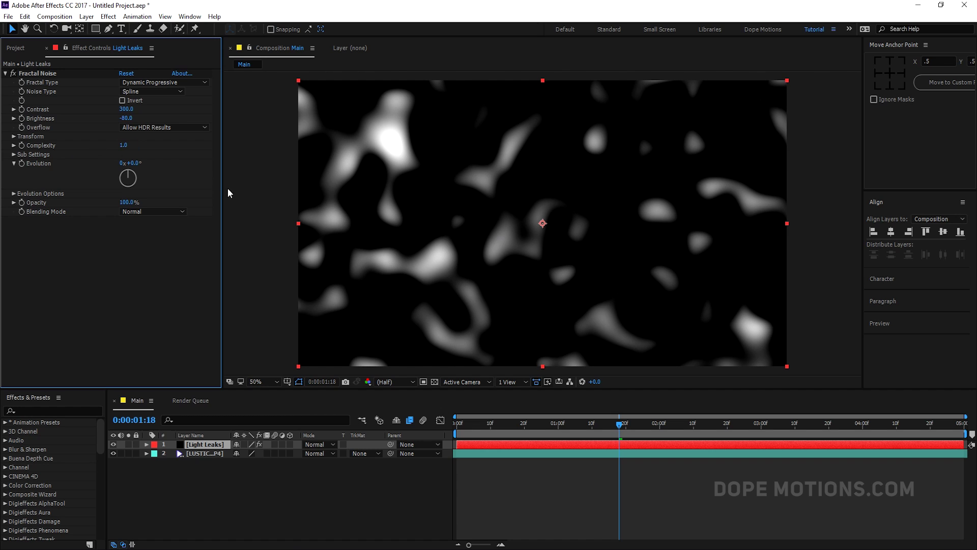
{"action": "left_click_drag", "start_coordinate": [124, 145], "coordinate": [193, 164]}
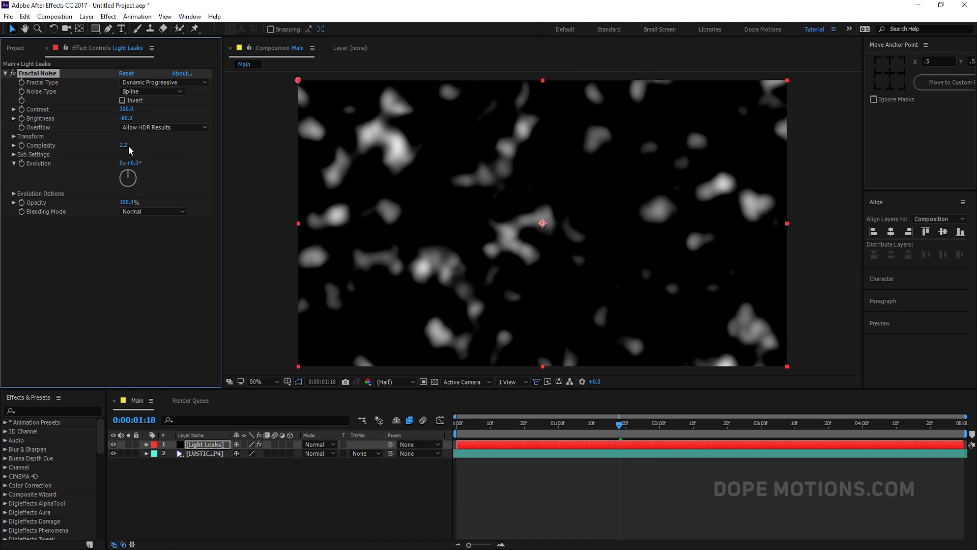
{"action": "left_click", "coordinate": [124, 145]}
Restore Complexity to 1 and set the Fractal Noise Transform Scale to 1000
{"action": "type", "text": "1"}
{"action": "left_click", "coordinate": [105, 252]}
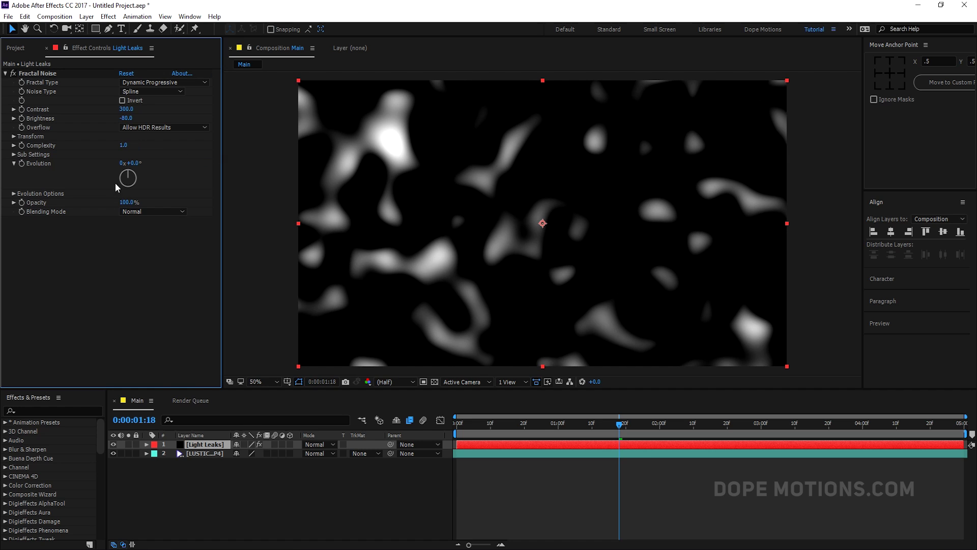
{"action": "left_click", "coordinate": [12, 137]}
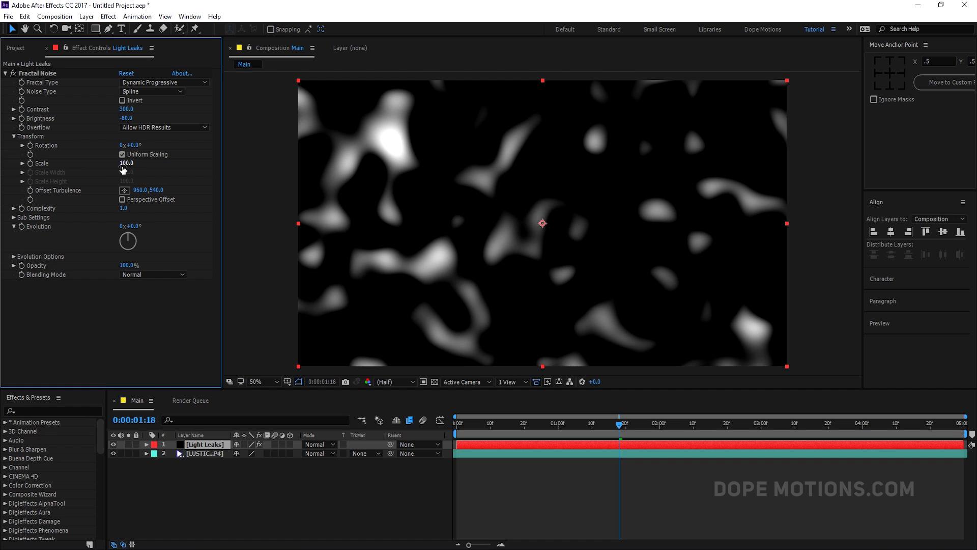
{"action": "left_click", "coordinate": [122, 164]}
{"action": "type", "text": "1"}
{"action": "key", "text": "Return"}
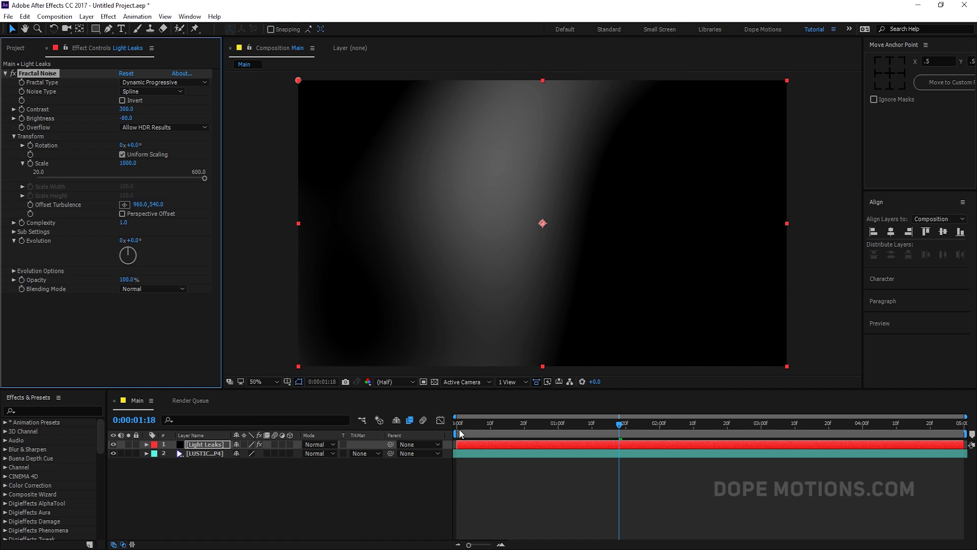
Test-scrub the Evolution value near the timeline start, then undo it back to zero
{"action": "left_click_drag", "start_coordinate": [646, 425], "coordinate": [534, 424]}
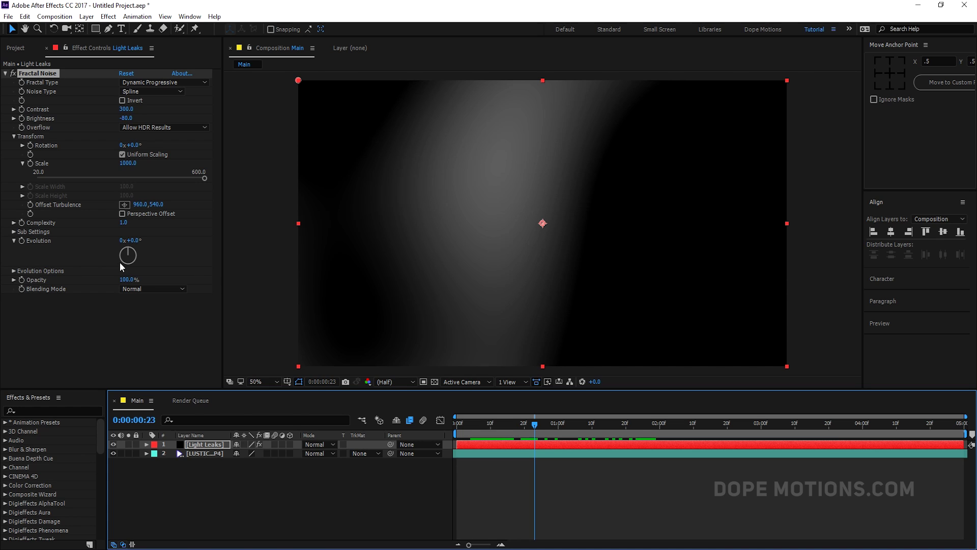
{"action": "left_click_drag", "start_coordinate": [123, 240], "coordinate": [205, 252]}
{"action": "key", "text": "ctrl+z"}
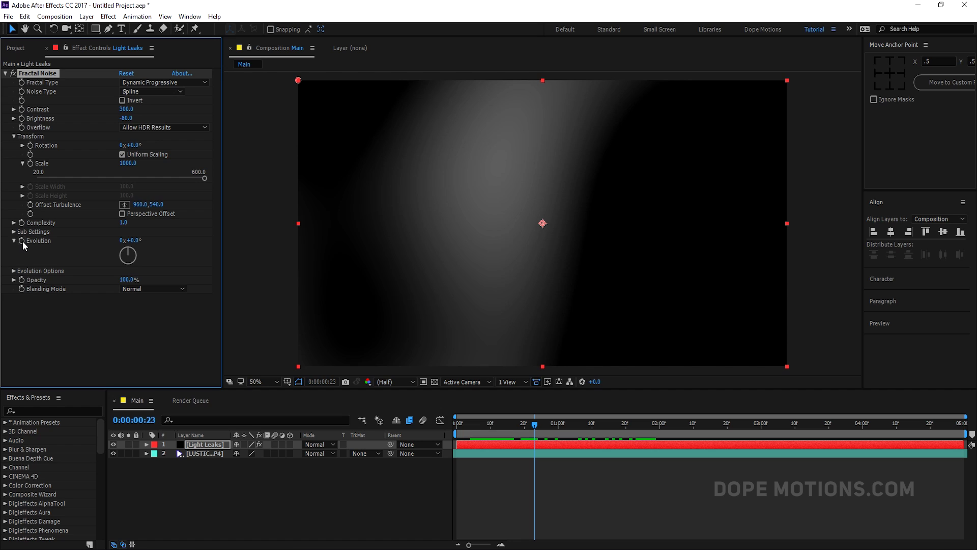
Drive Fractal Noise Evolution with a wiggle(1,500) expression, re-committing it after a quick preview
{"action": "left_click", "coordinate": [23, 240], "text": "alt"}
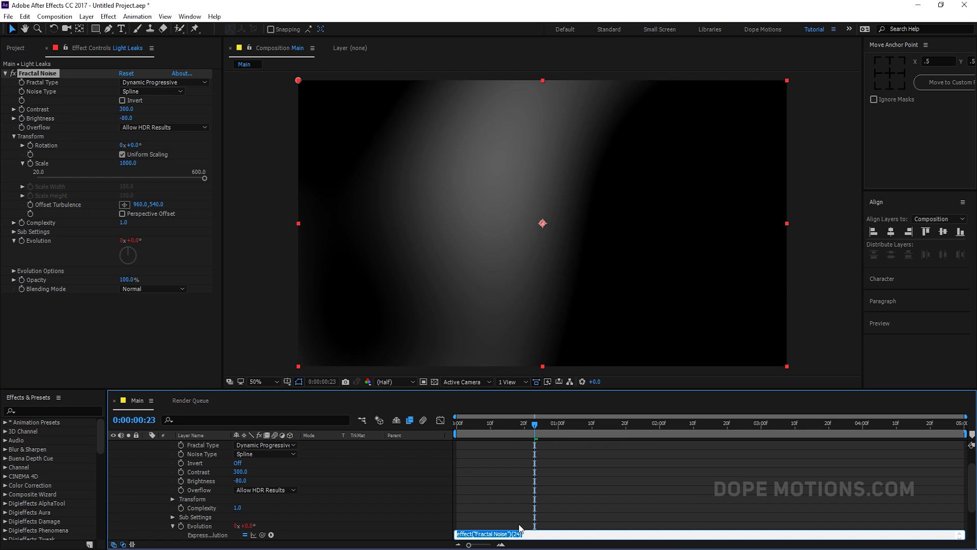
{"action": "type", "text": "wiggle(5,500"}
{"action": "left_click", "coordinate": [472, 465]}
{"action": "key", "text": "space"}
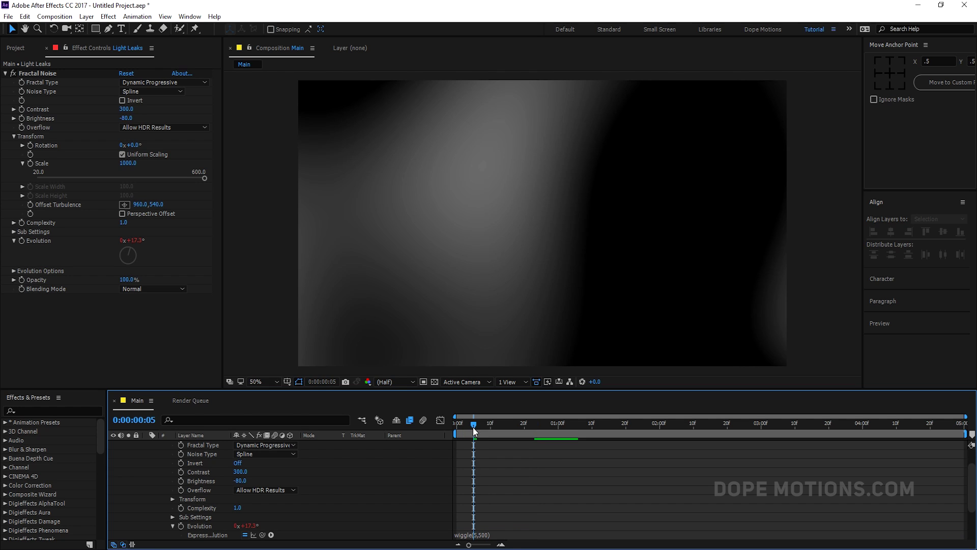
{"action": "left_click", "coordinate": [472, 424]}
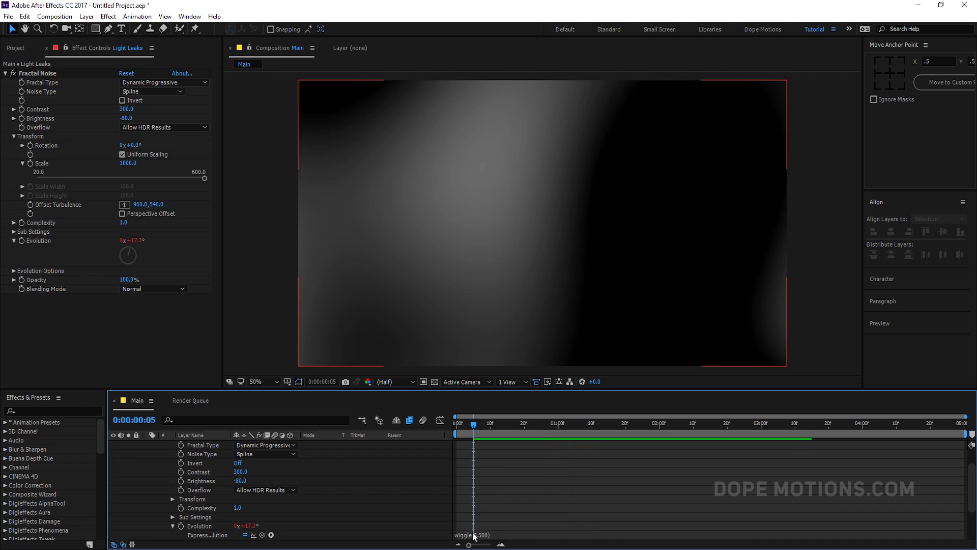
{"action": "left_click", "coordinate": [475, 533]}
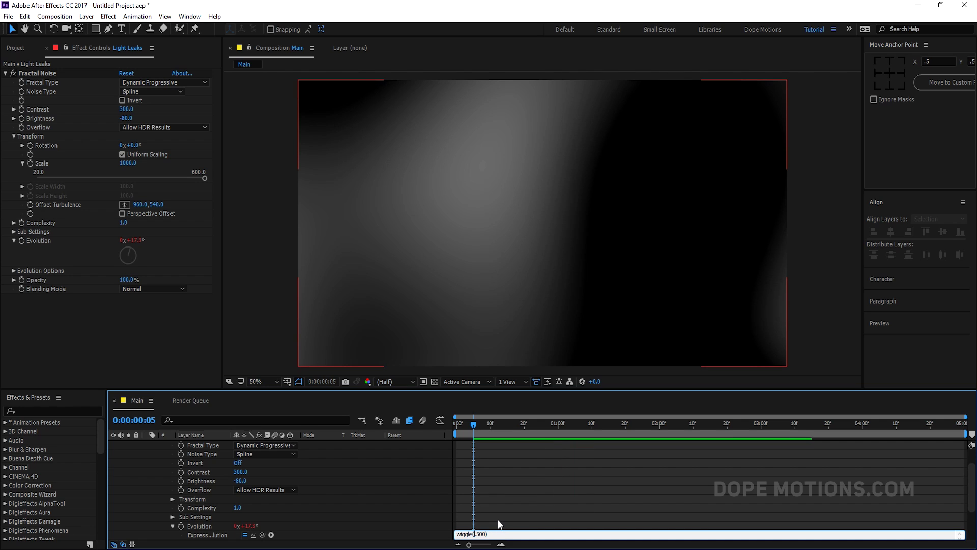
{"action": "left_click", "coordinate": [522, 502]}
Preview the drifting noise, stop at 0:00:00:23, and collapse the Light Leaks properties
{"action": "key", "text": "space"}
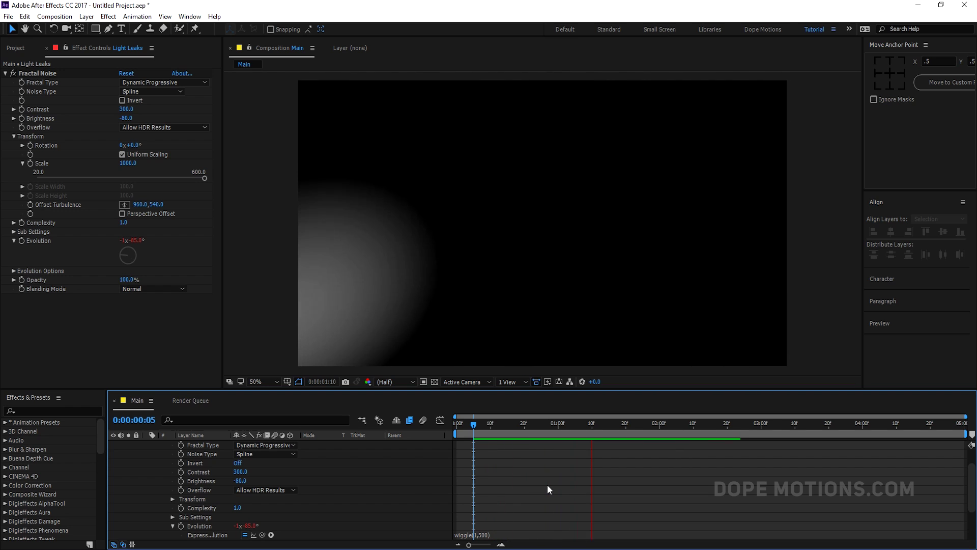
{"action": "left_click_drag", "start_coordinate": [523, 422], "coordinate": [534, 429]}
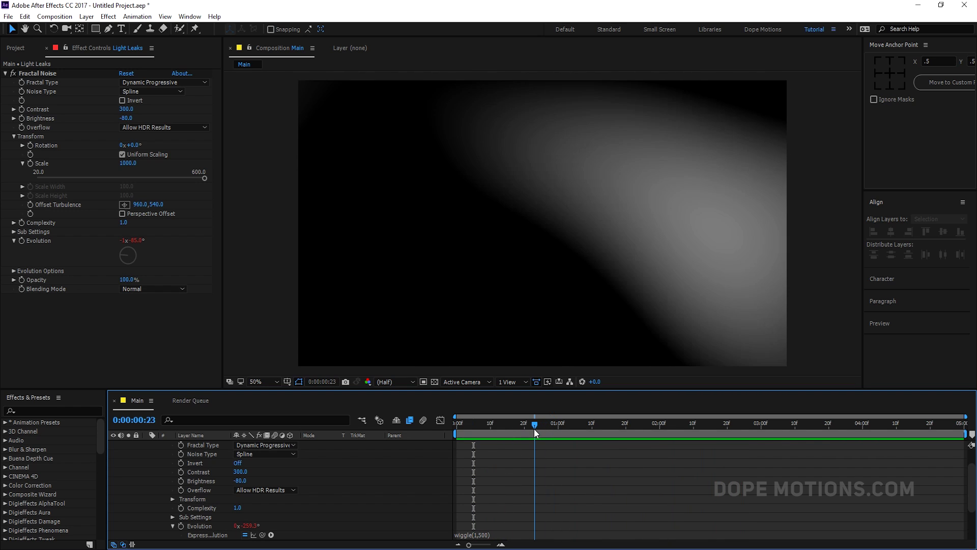
{"action": "scroll", "coordinate": [122, 464], "scroll_direction": "up", "scroll_amount": 2}
{"action": "left_click", "coordinate": [147, 444]}
{"action": "left_click", "coordinate": [195, 485]}
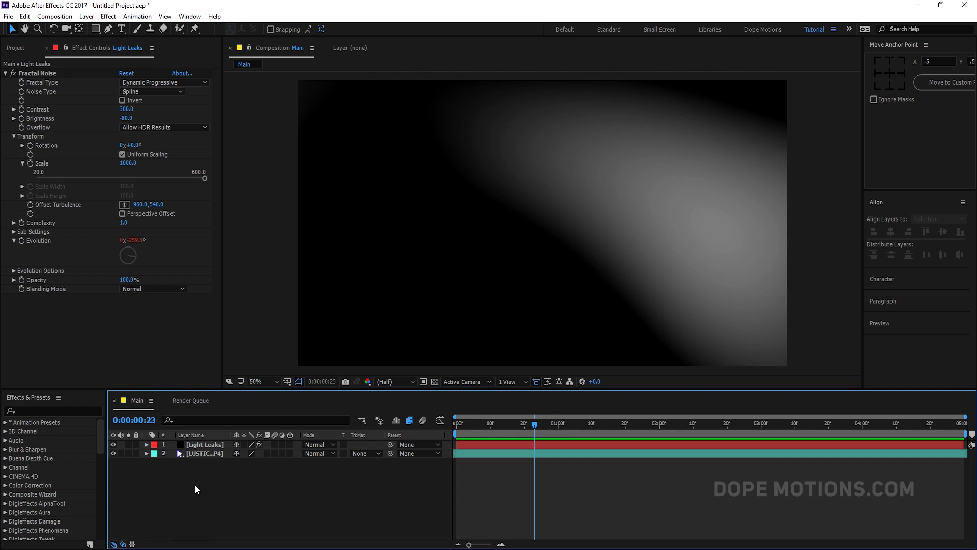
Select Light Leaks and apply the Hue/Saturation effect through the quick effect search
{"action": "left_click", "coordinate": [133, 358]}
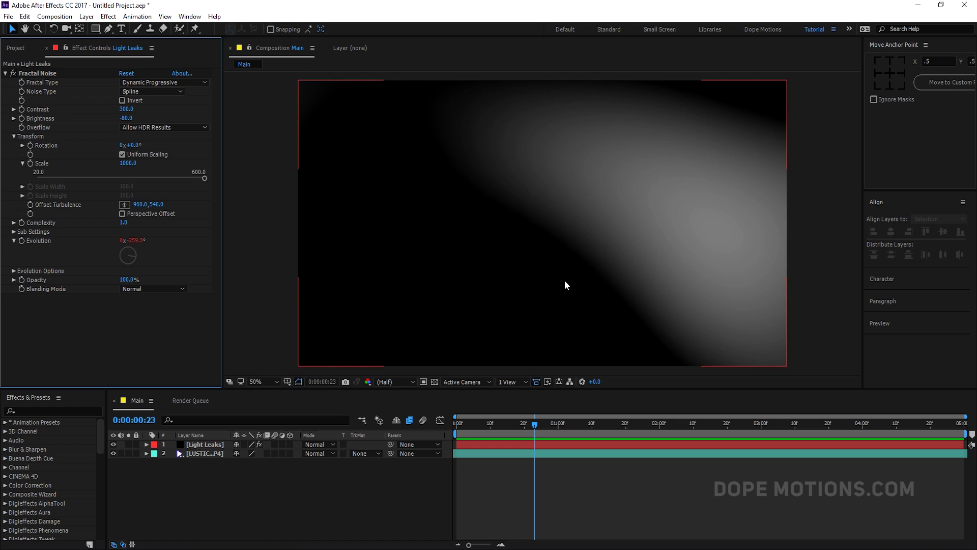
{"action": "left_click", "coordinate": [200, 444]}
{"action": "left_click", "coordinate": [203, 444]}
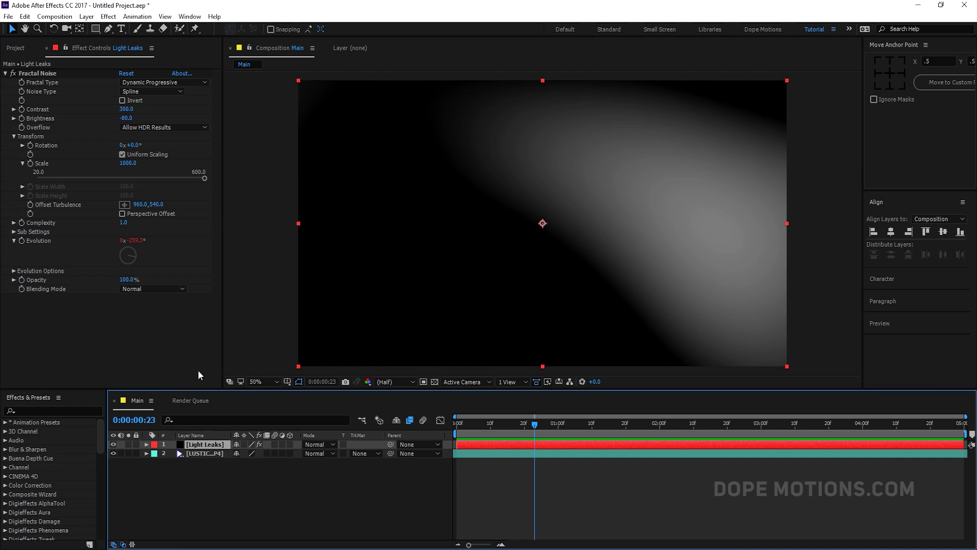
{"action": "key", "text": "ctrl+space"}
{"action": "type", "text": "hue"}
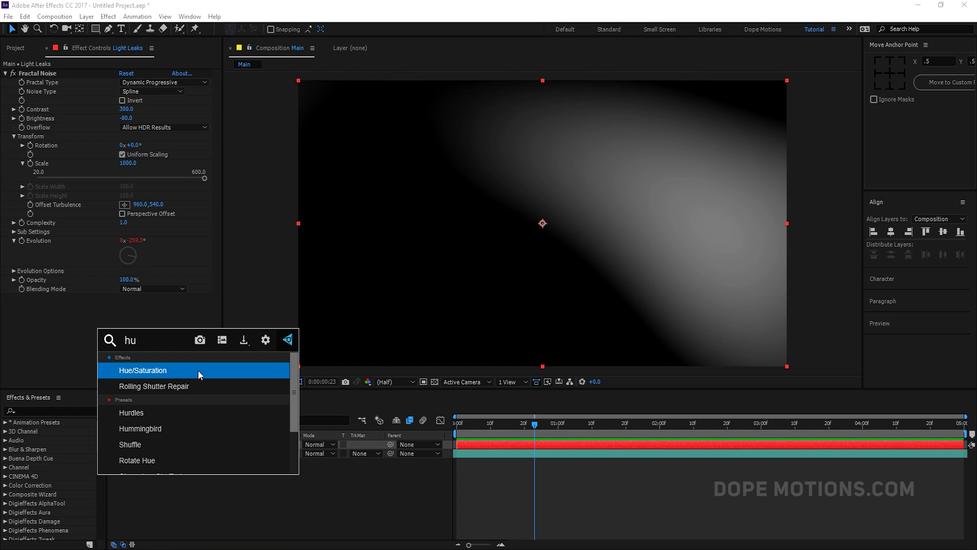
{"action": "left_click", "coordinate": [178, 370]}
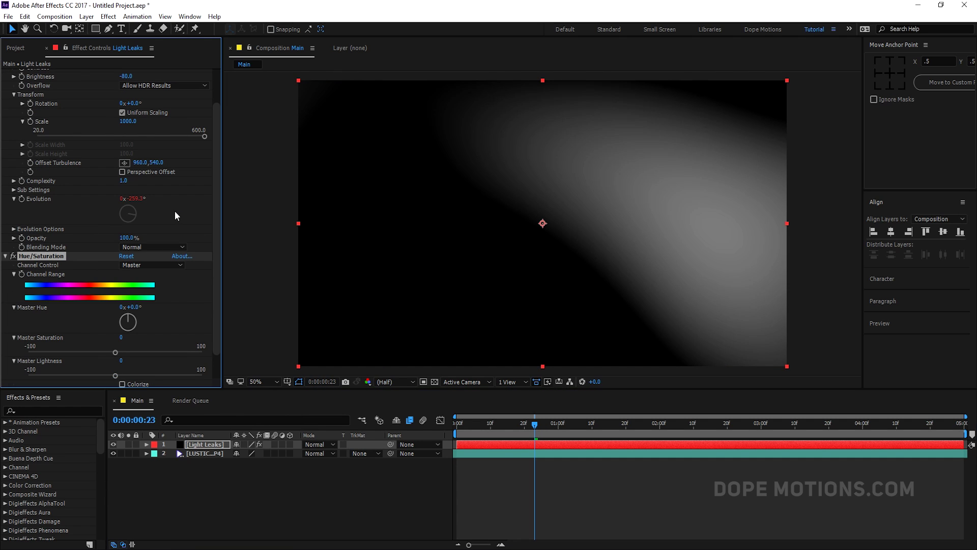
Enable Colorize, raise Colorize Saturation, and settle the hue near 1° for a red tint
{"action": "scroll", "coordinate": [214, 177], "scroll_direction": "down", "scroll_amount": 2}
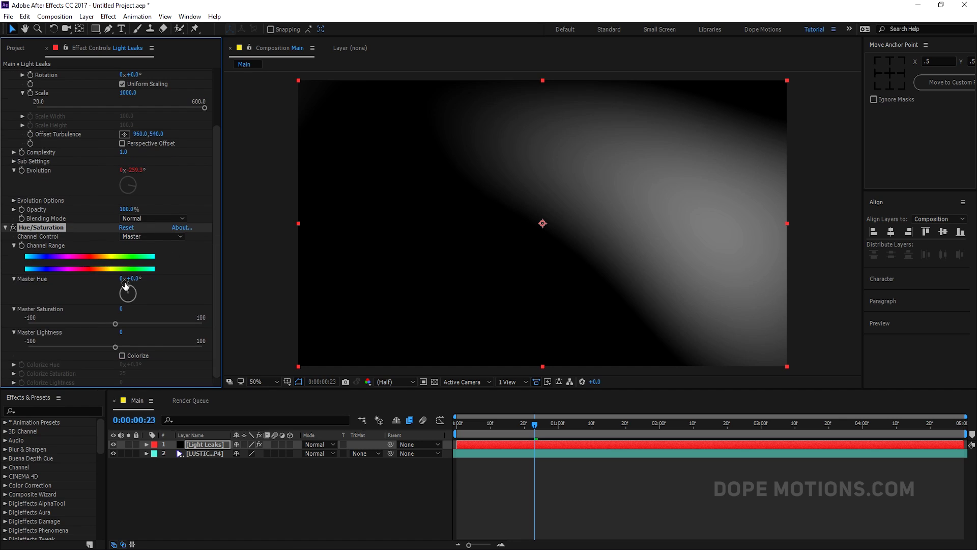
{"action": "left_click", "coordinate": [122, 355]}
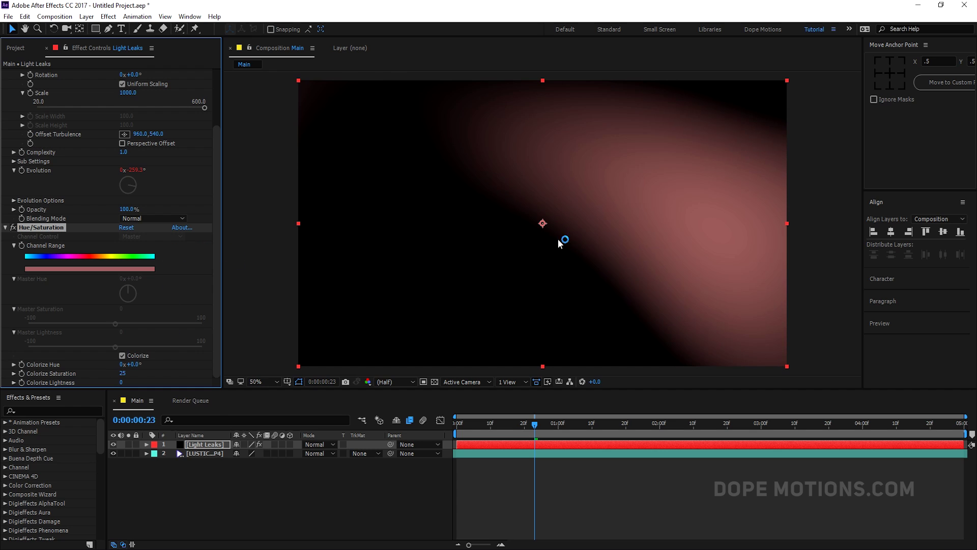
{"action": "left_click_drag", "start_coordinate": [131, 364], "coordinate": [183, 369]}
{"action": "left_click", "coordinate": [122, 373]}
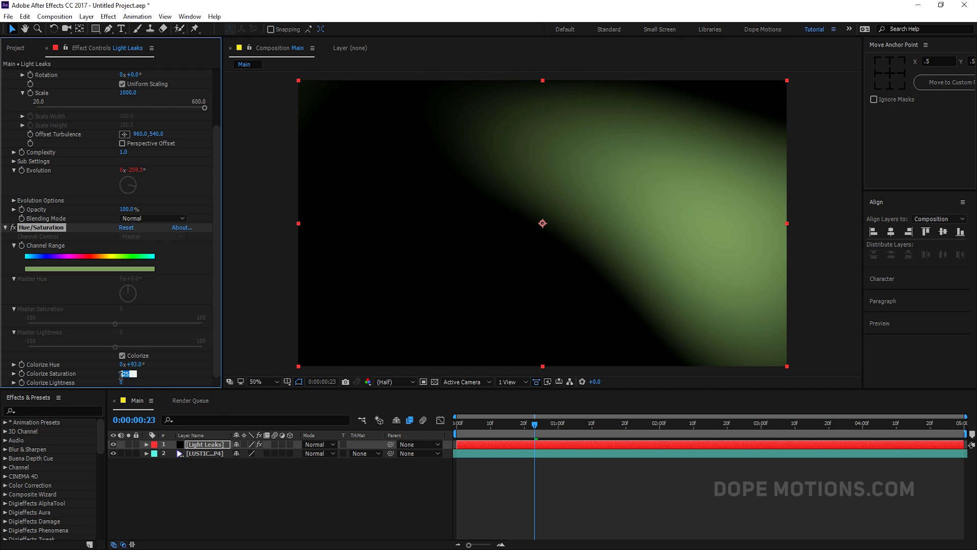
{"action": "type", "text": "100"}
{"action": "left_click", "coordinate": [158, 371]}
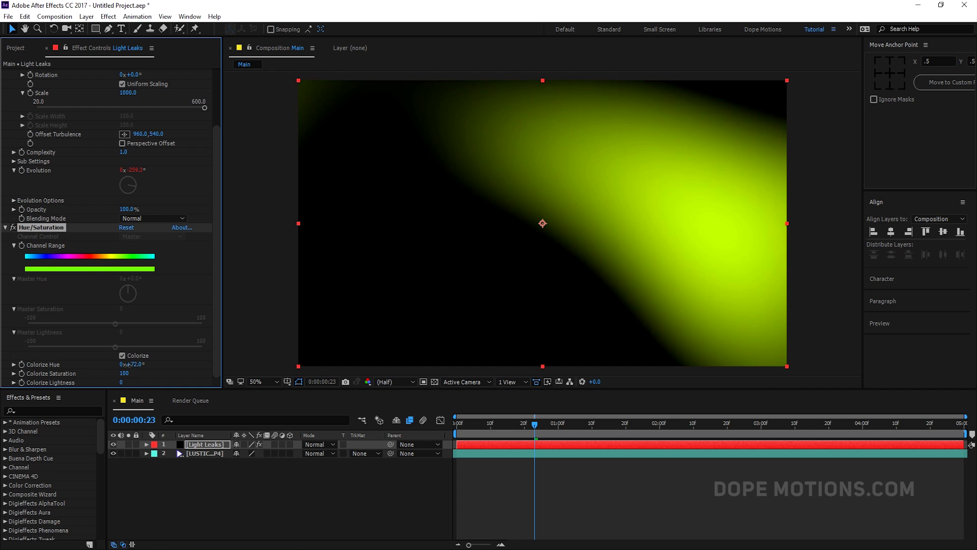
{"action": "mouse_move", "coordinate": [128, 364]}
{"action": "left_mouse_down"}
{"action": "mouse_move", "coordinate": [81, 367]}
{"action": "mouse_move", "coordinate": [156, 377]}
{"action": "mouse_move", "coordinate": [131, 374]}
{"action": "left_mouse_up"}
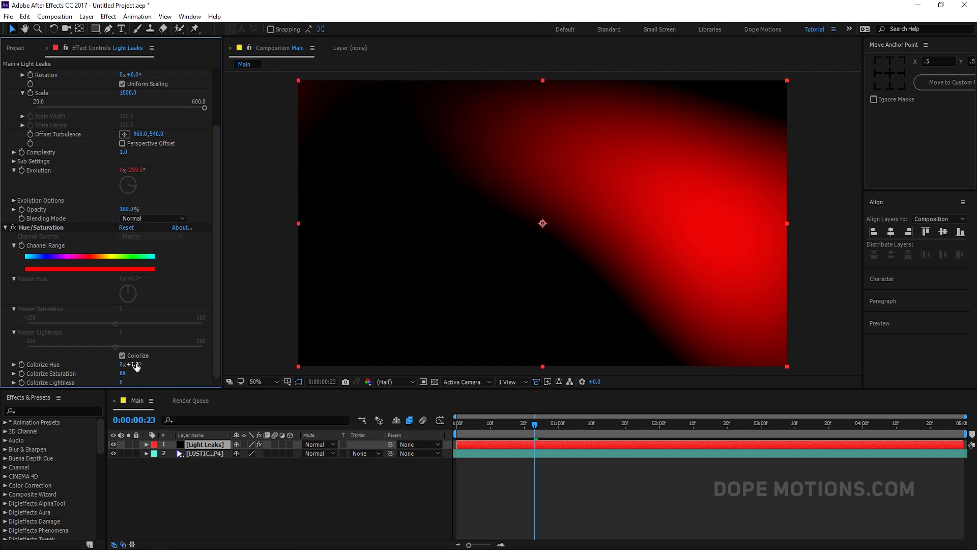
Set the Light Leaks blending mode to Screen and check the blend later in the clip
{"action": "left_click", "coordinate": [325, 446]}
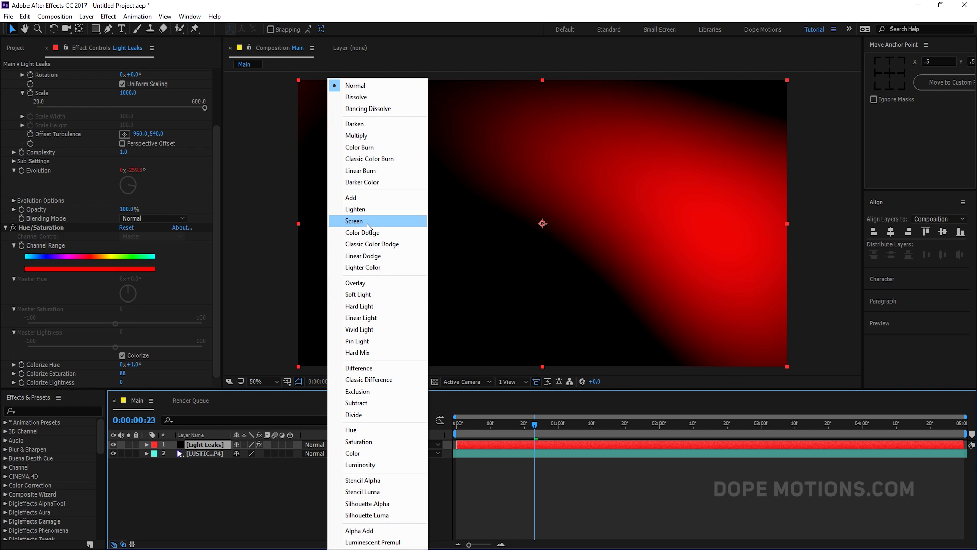
{"action": "left_click", "coordinate": [399, 221]}
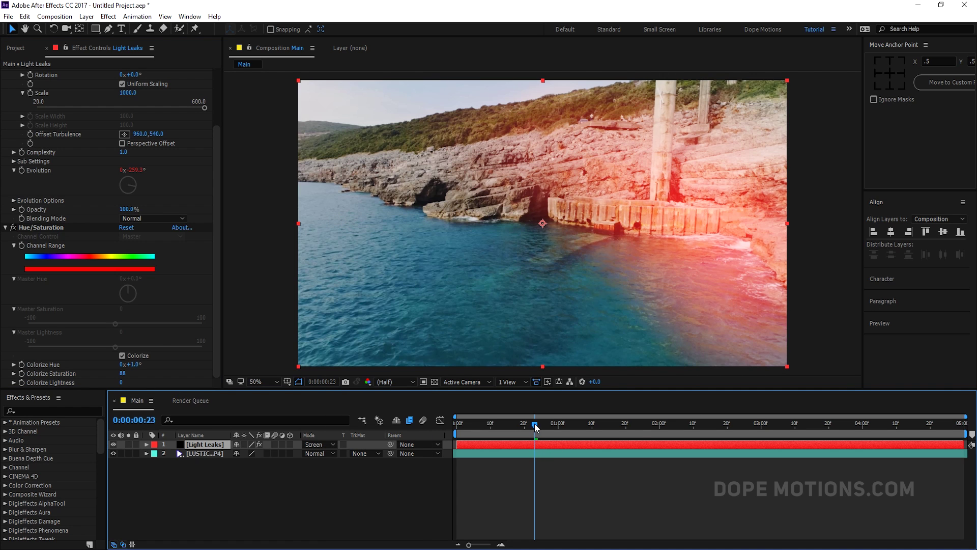
{"action": "left_click_drag", "start_coordinate": [535, 425], "coordinate": [724, 446]}
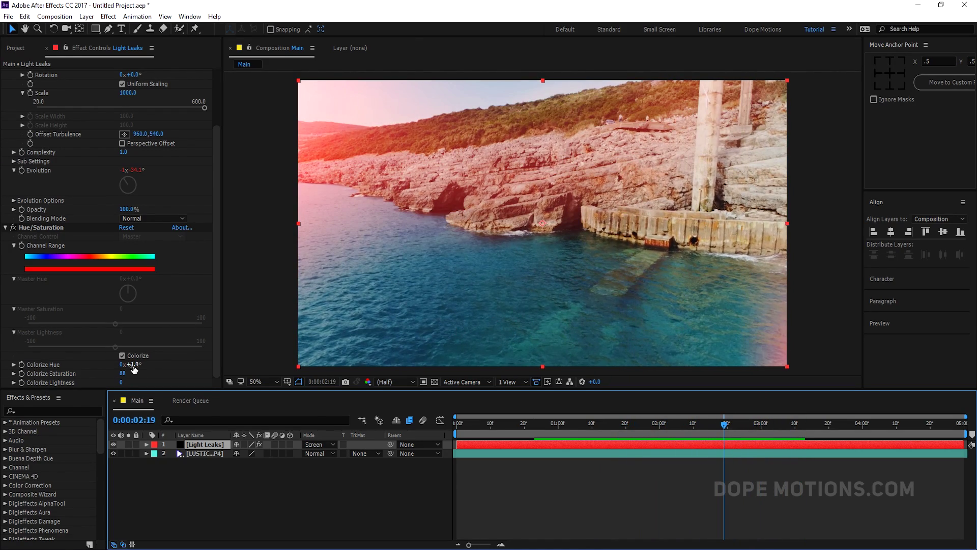
Adjust Colorize Hue to 132° so the light leak turns green
{"action": "left_click_drag", "start_coordinate": [128, 364], "coordinate": [228, 366]}
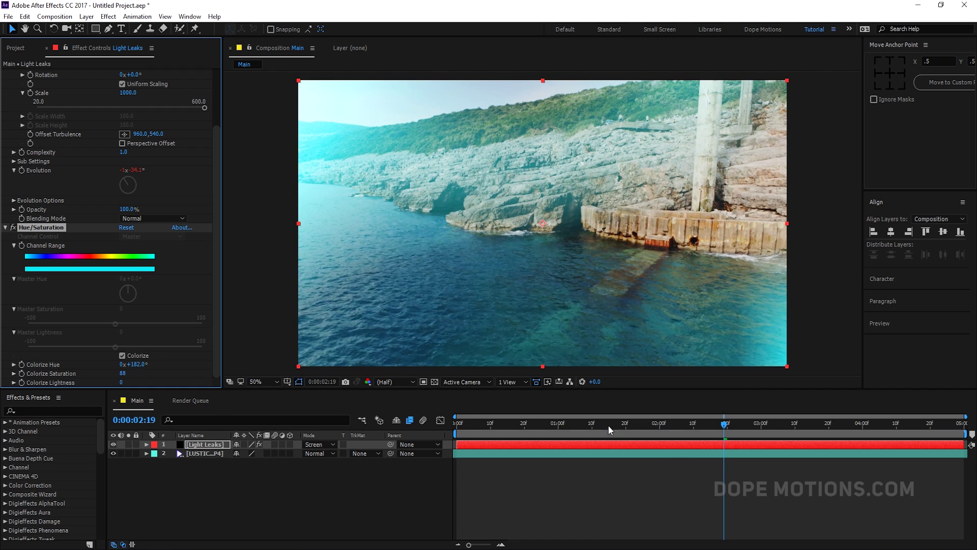
{"action": "left_click_drag", "start_coordinate": [608, 425], "coordinate": [585, 418]}
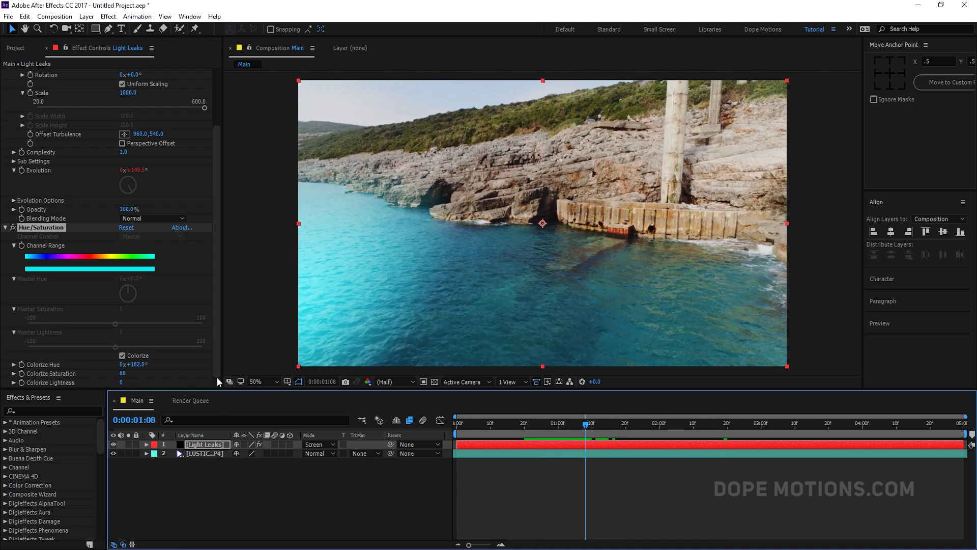
{"action": "left_click_drag", "start_coordinate": [145, 367], "coordinate": [117, 367]}
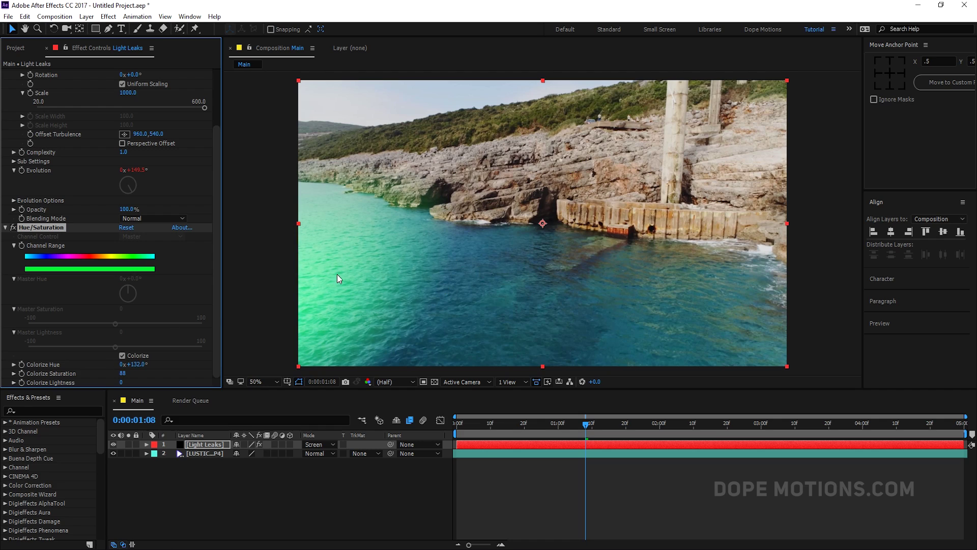
Reset Colorize Hue to 0° and drive it with a wiggle(5,40) expression, then scrub to check
{"action": "left_click", "coordinate": [134, 364]}
{"action": "type", "text": "0"}
{"action": "key", "text": "Return"}
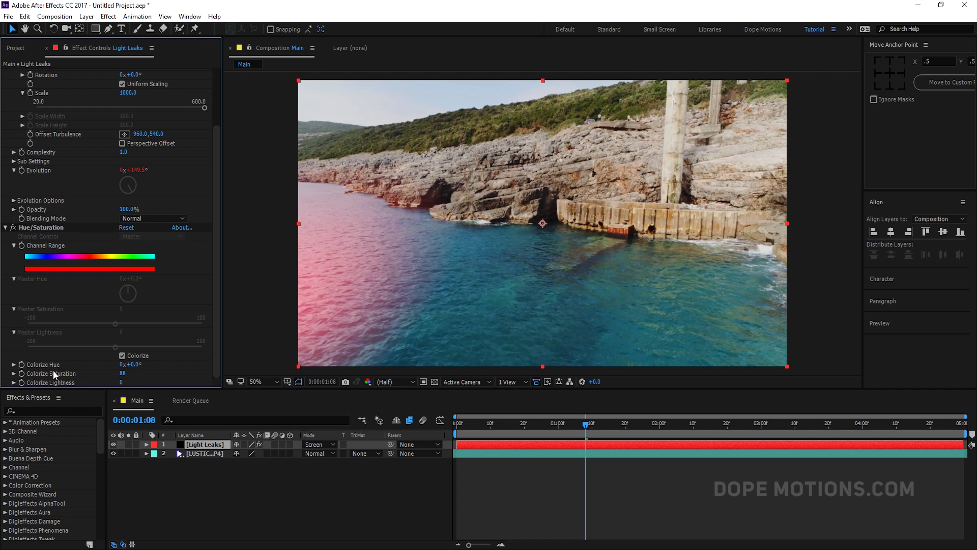
{"action": "left_click", "coordinate": [21, 363], "text": "alt"}
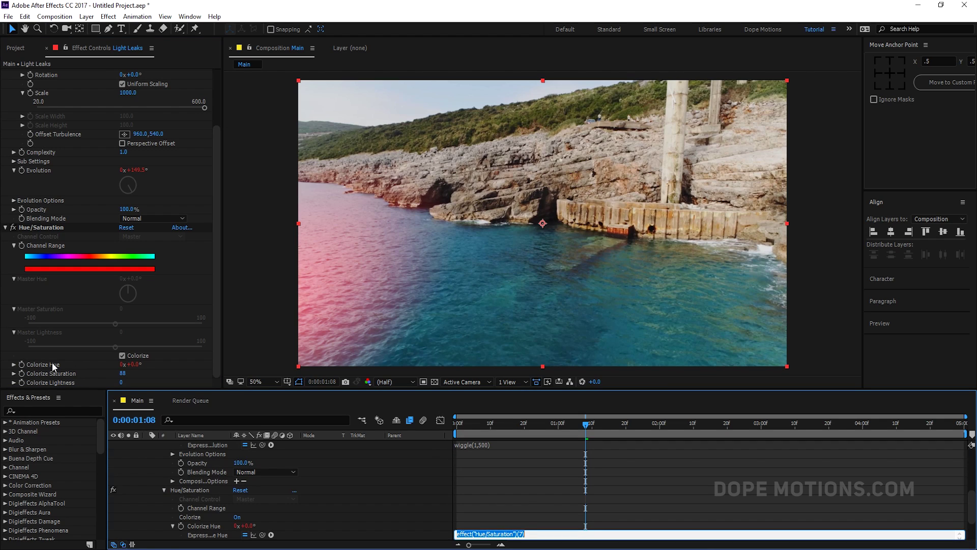
{"action": "type", "text": "wiggle(5,40"}
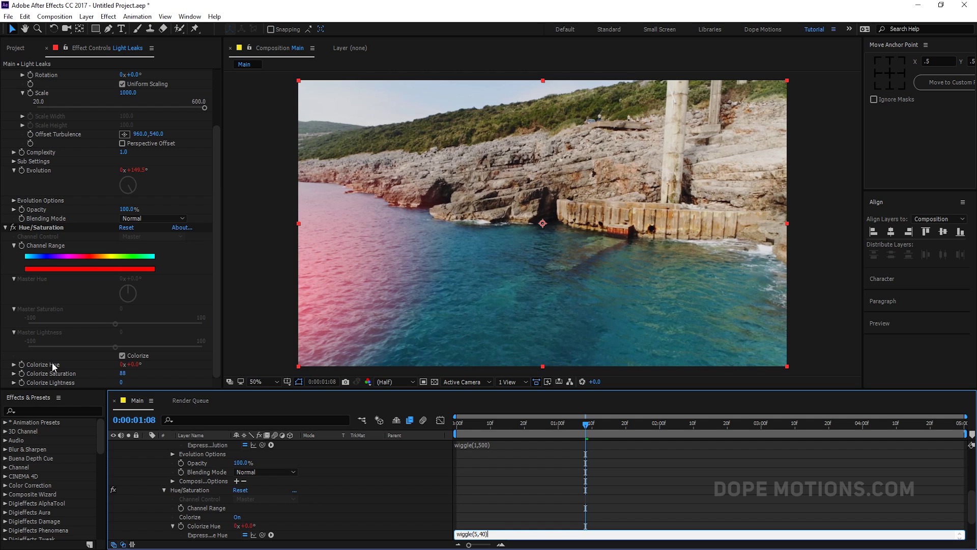
{"action": "left_click", "coordinate": [543, 469]}
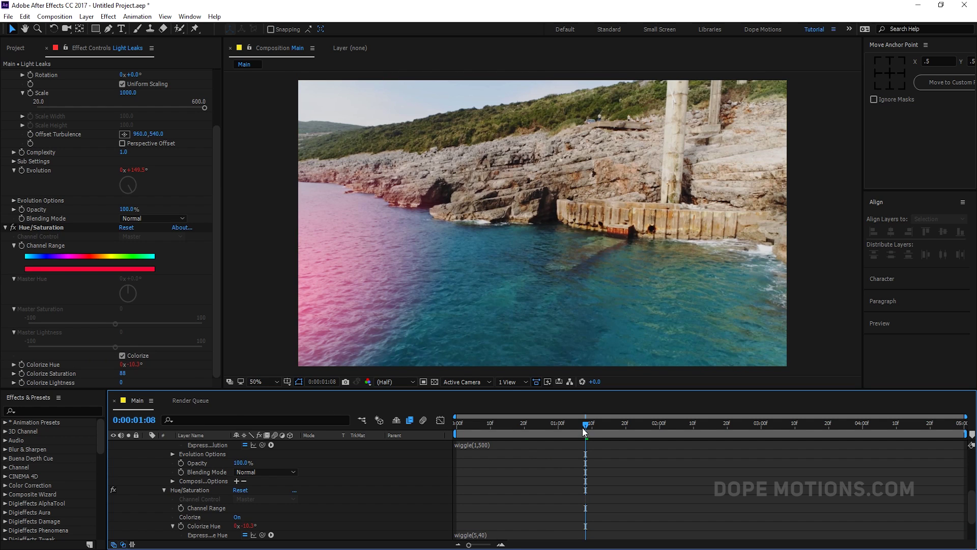
{"action": "left_click_drag", "start_coordinate": [583, 431], "coordinate": [497, 432]}
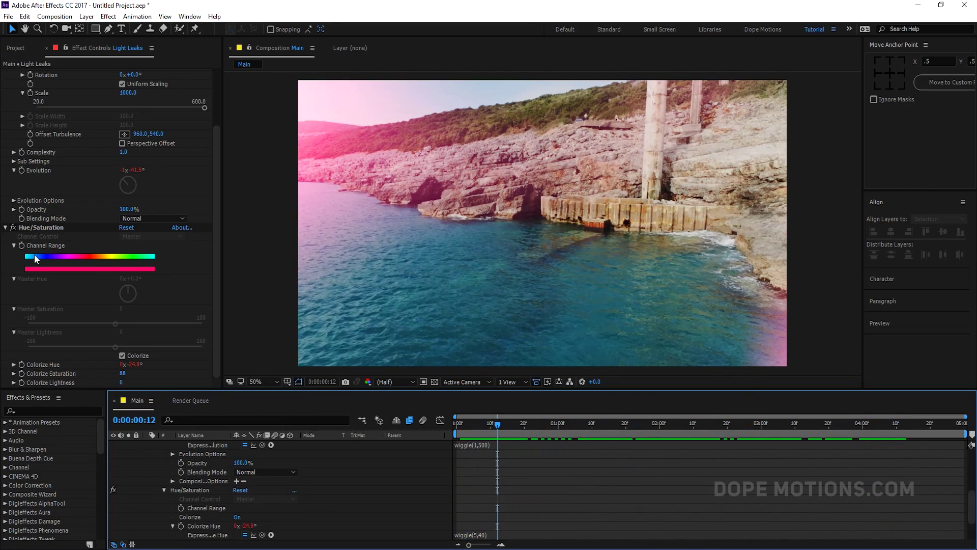
{"action": "left_click", "coordinate": [6, 227]}
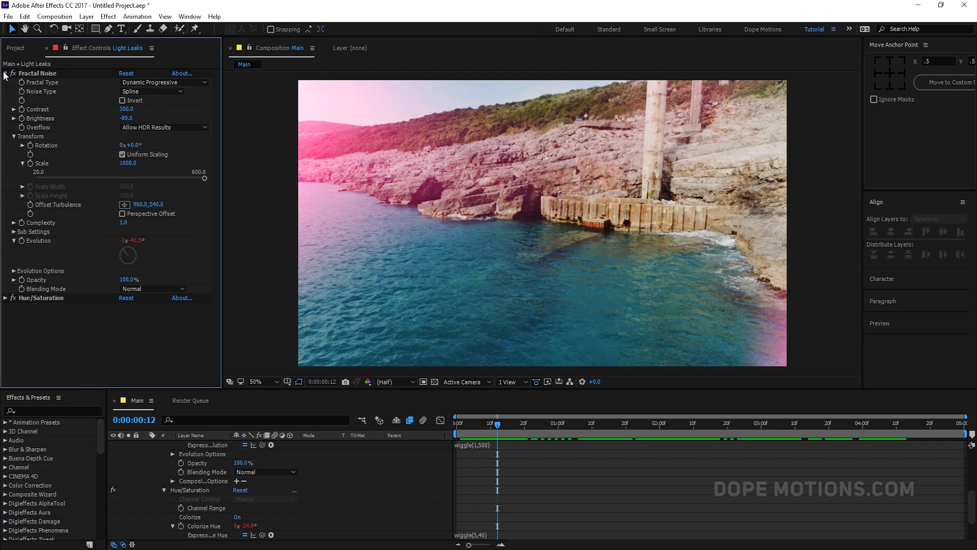
Collapse the effect settings and add a new null object named 'Controller'
{"action": "left_click", "coordinate": [6, 73]}
{"action": "scroll", "coordinate": [157, 468], "scroll_direction": "up", "scroll_amount": 5}
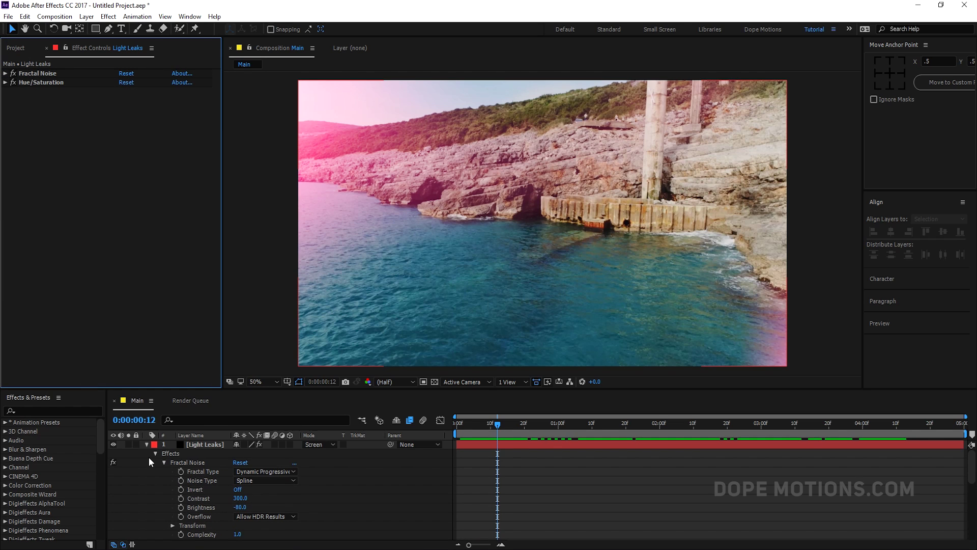
{"action": "left_click", "coordinate": [146, 444]}
{"action": "right_click", "coordinate": [218, 487]}
{"action": "mouse_move", "coordinate": [308, 371]}
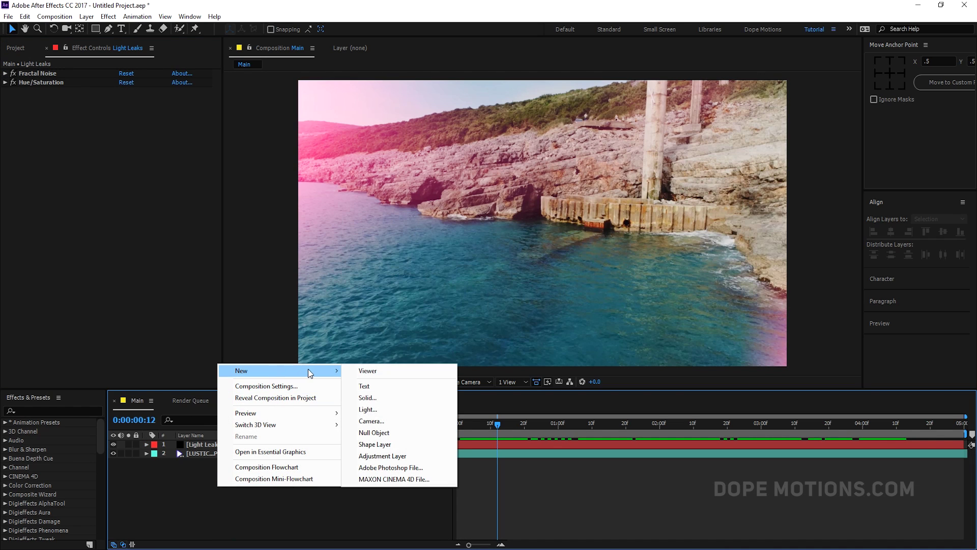
{"action": "left_click", "coordinate": [387, 432]}
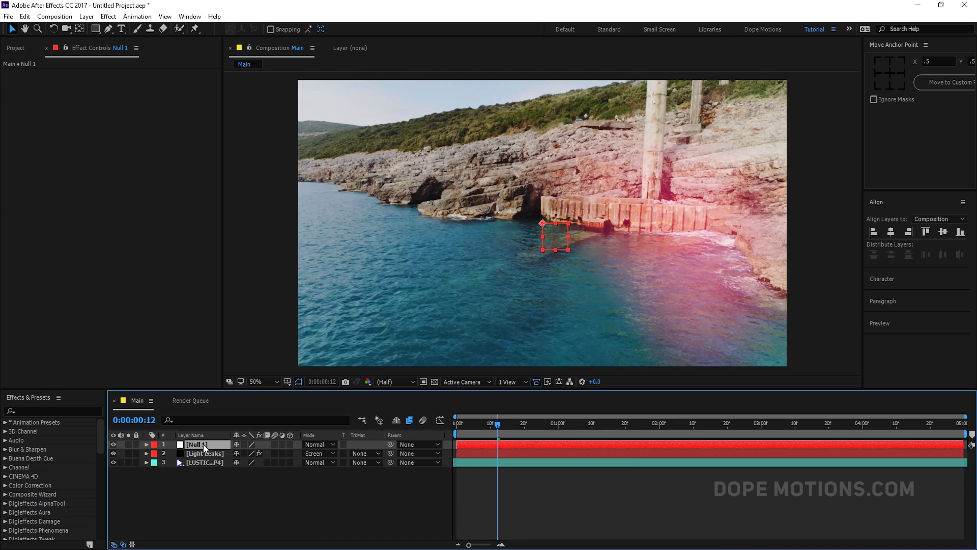
{"action": "type", "text": "Controller"}
{"action": "left_click", "coordinate": [230, 465]}
Apply a Slider Control effect to the Controller layer
{"action": "left_click", "coordinate": [202, 443]}
{"action": "left_click", "coordinate": [174, 436]}
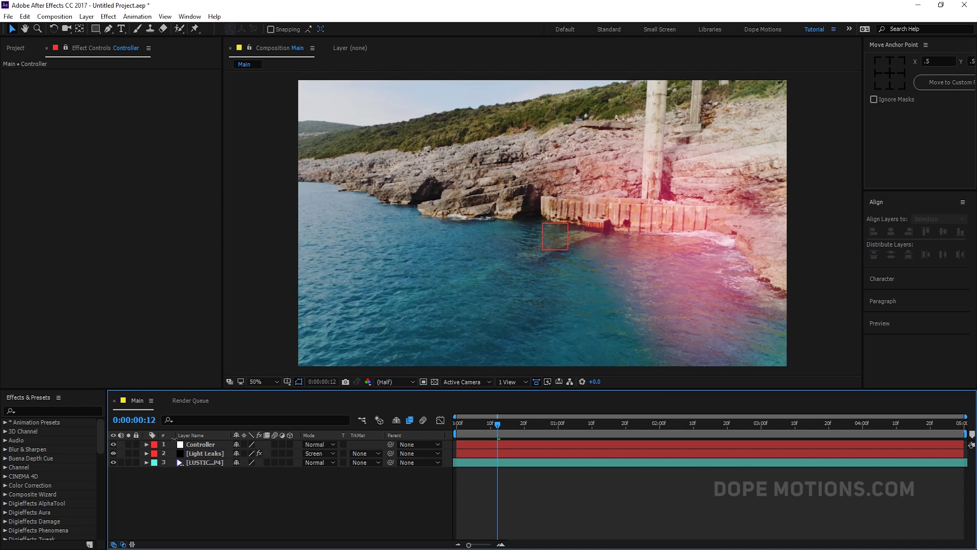
{"action": "left_click", "coordinate": [199, 445]}
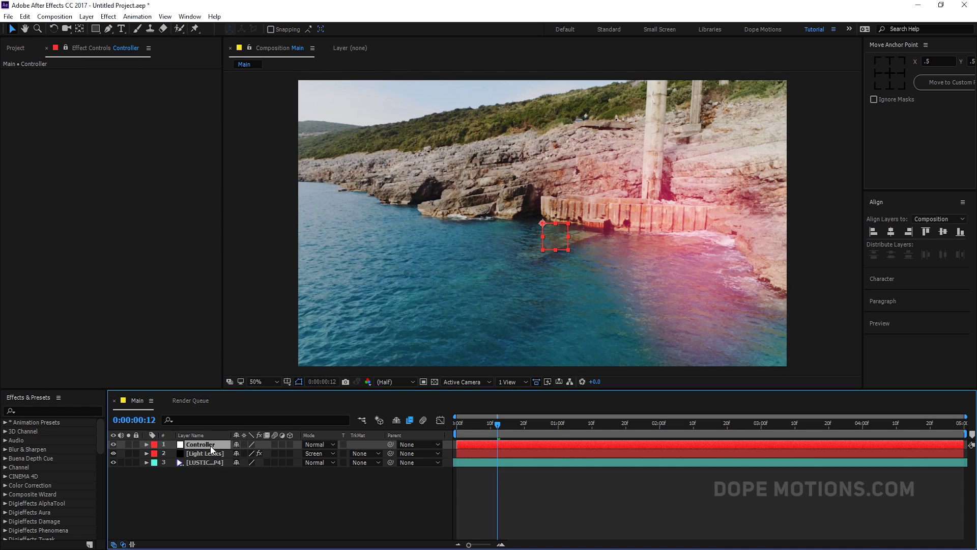
{"action": "key", "text": "ctrl+space"}
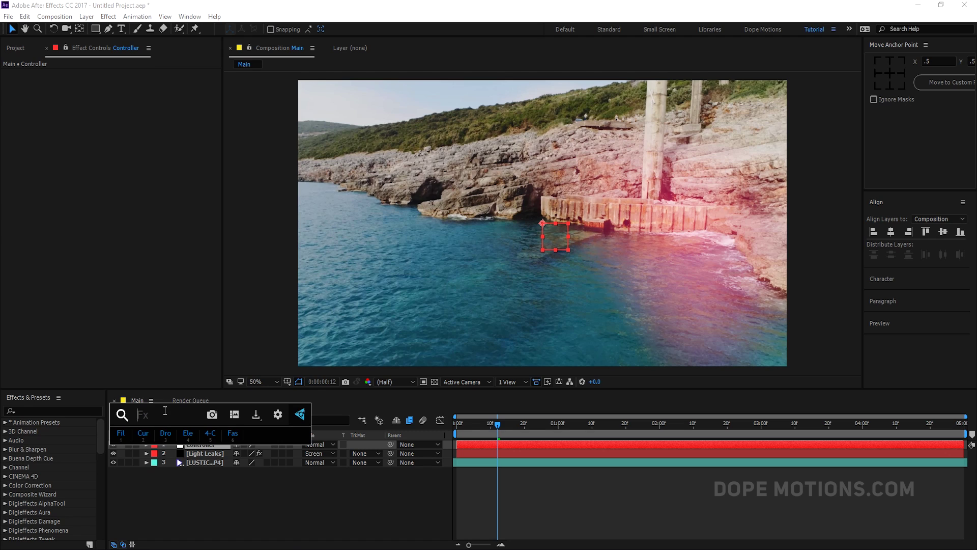
{"action": "type", "text": "sli"}
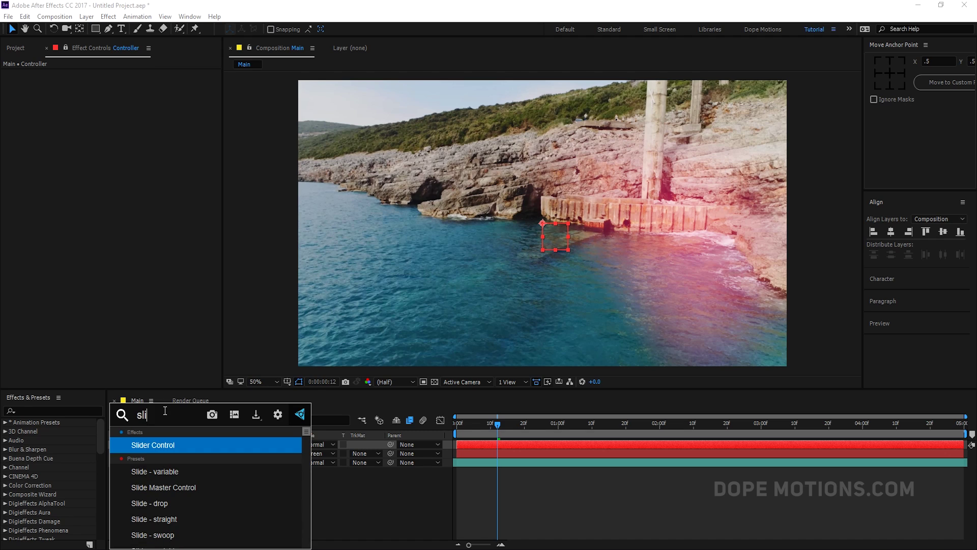
{"action": "key", "text": "Return"}
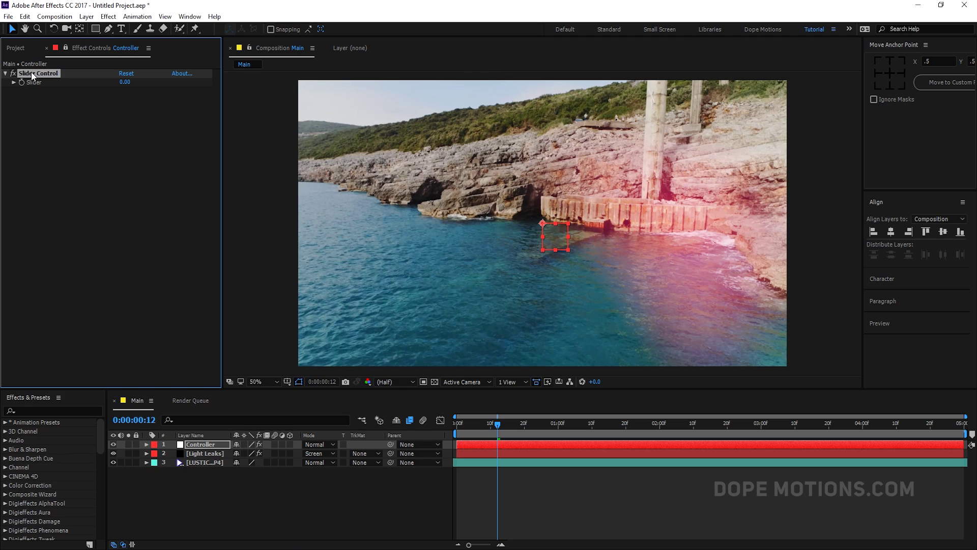
Rename the Slider Control effect to 'LL Amount'
{"action": "key", "text": "Return"}
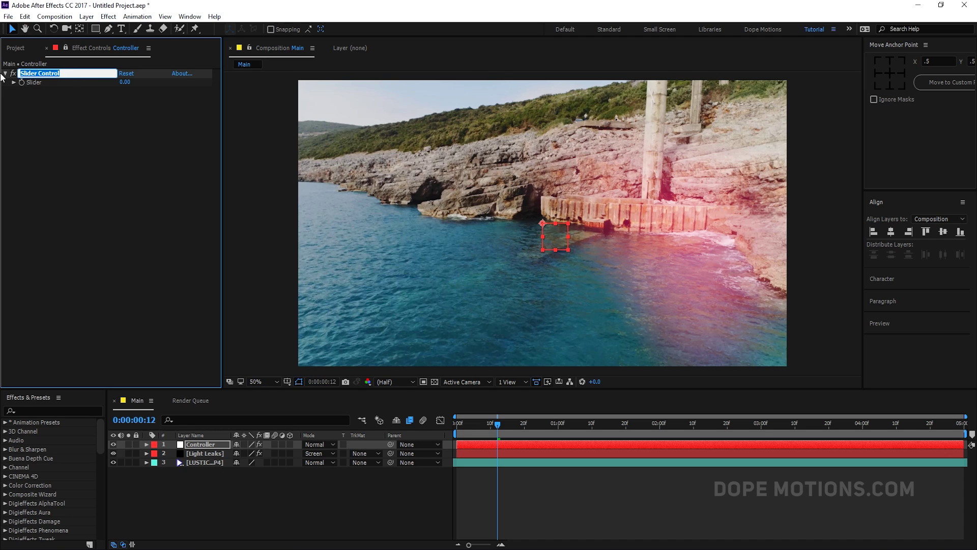
{"action": "type", "text": "LL Amount"}
{"action": "key", "text": "Return"}
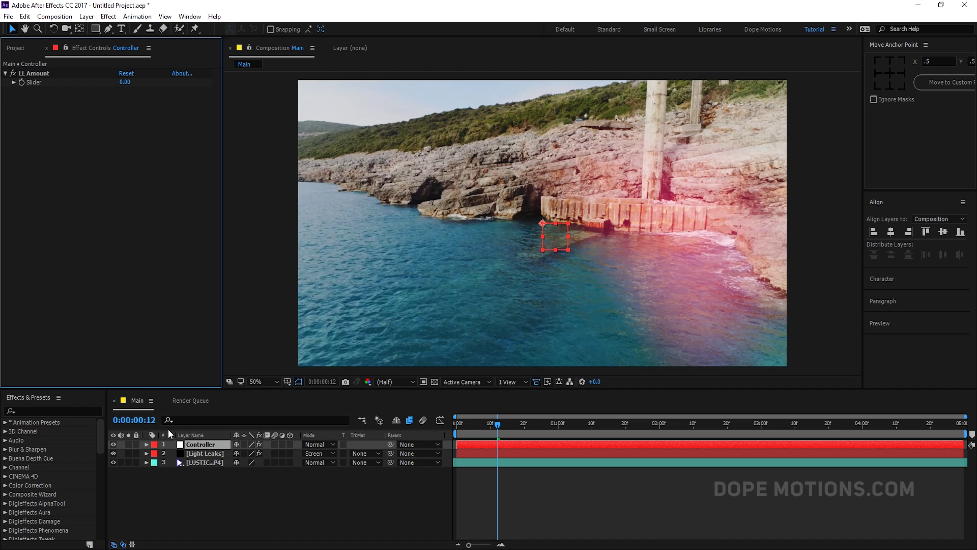
Link the Light Leaks Opacity to the LL Amount slider by pickwhip expression, then raise the slider
{"action": "left_click", "coordinate": [182, 453]}
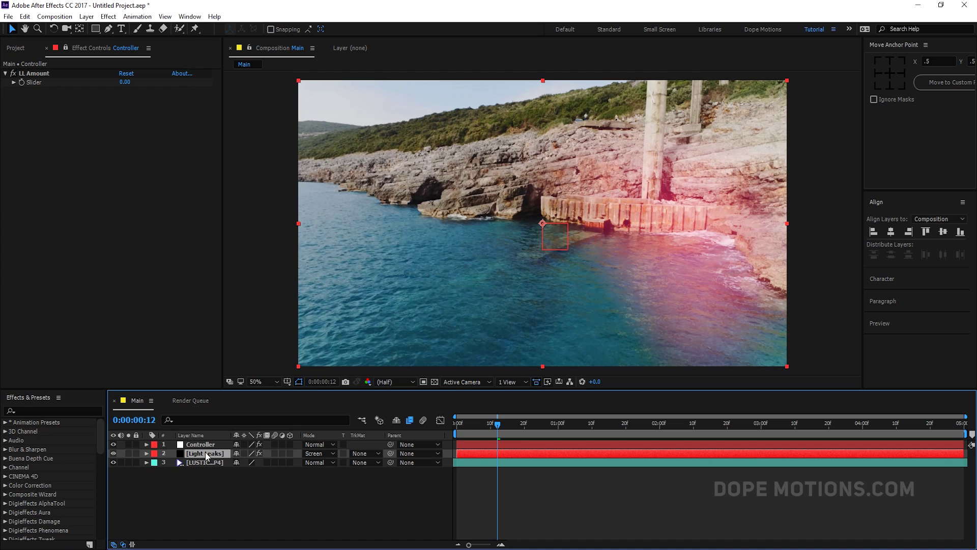
{"action": "key", "text": "t"}
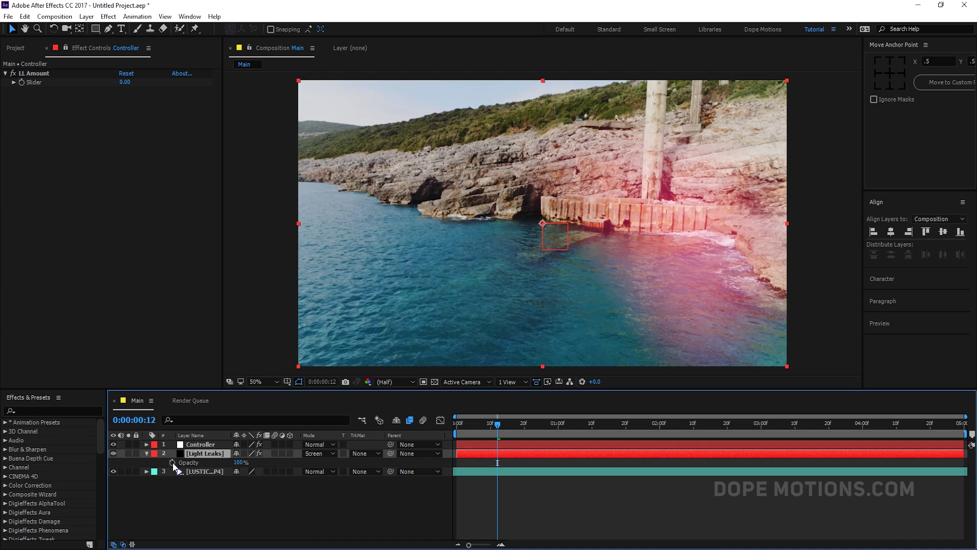
{"action": "left_click", "coordinate": [172, 462], "text": "alt"}
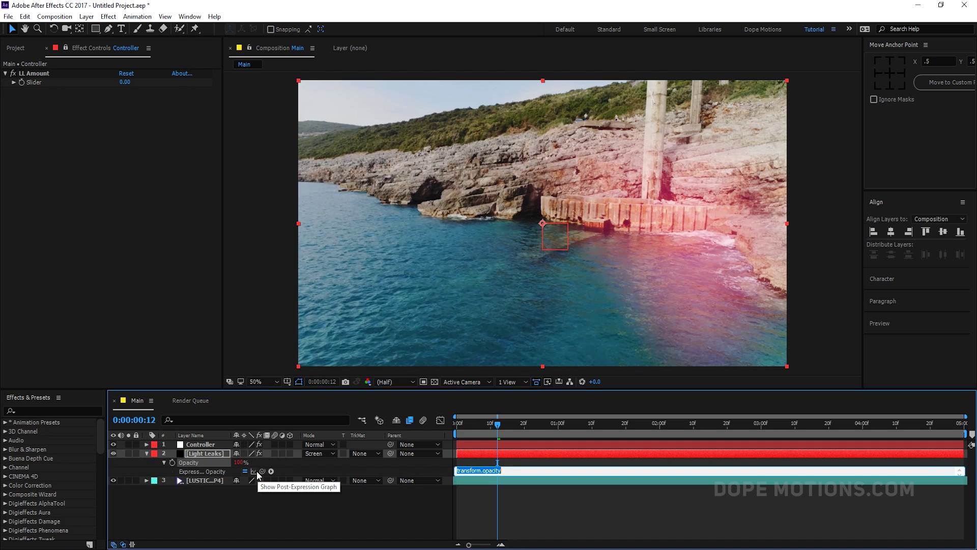
{"action": "left_click_drag", "start_coordinate": [262, 471], "coordinate": [34, 82]}
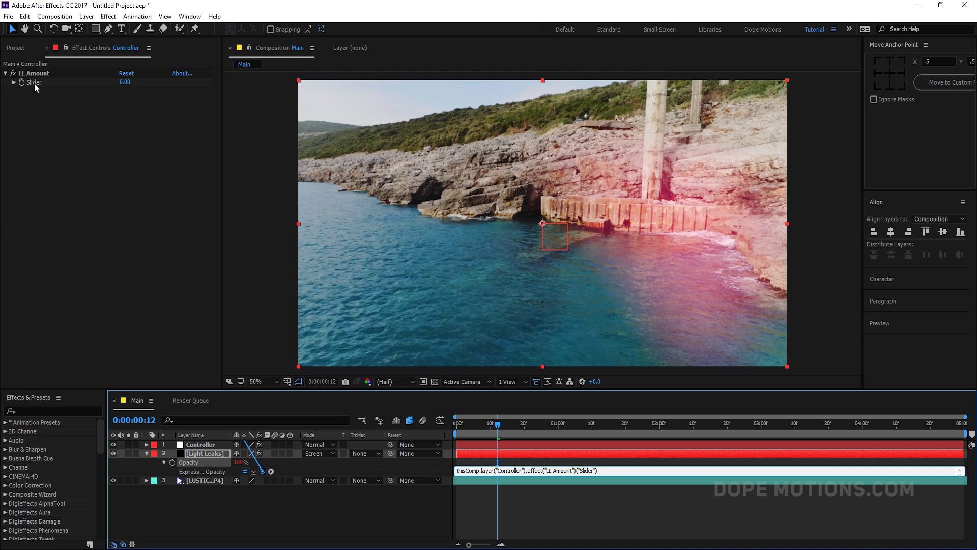
{"action": "left_click", "coordinate": [143, 178]}
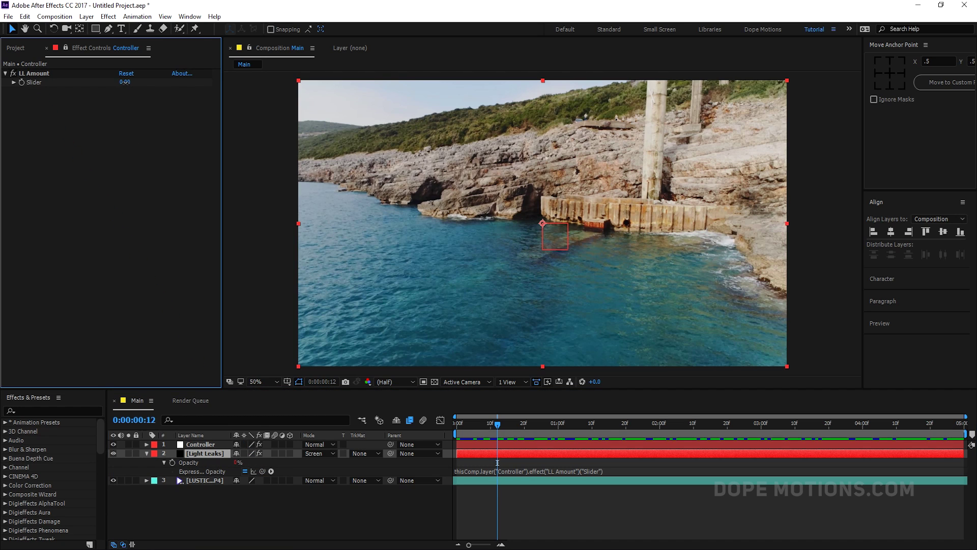
{"action": "left_click_drag", "start_coordinate": [125, 82], "coordinate": [156, 82]}
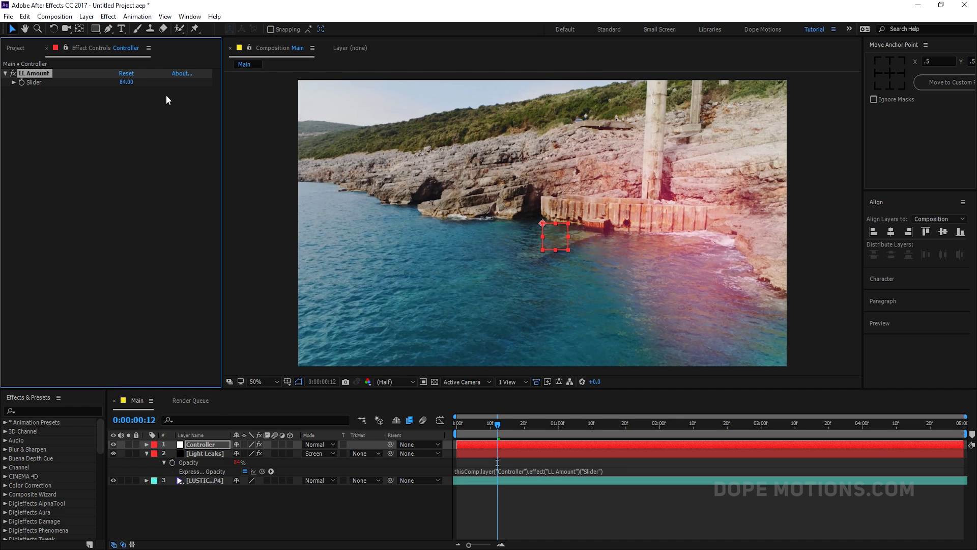
Lower LL Amount to 55, preview the light leak over the coastline, then hide the opacity rows
{"action": "left_click_drag", "start_coordinate": [497, 424], "coordinate": [787, 432]}
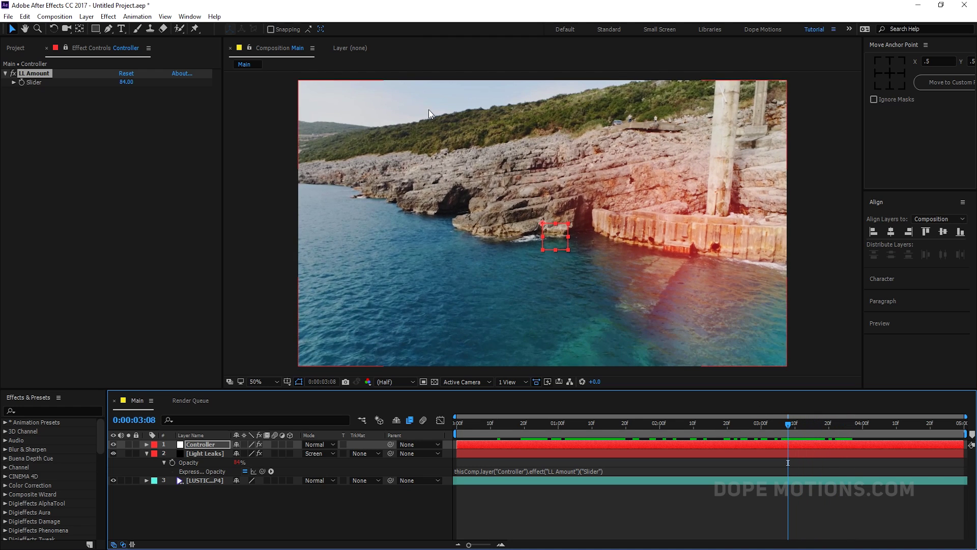
{"action": "left_click_drag", "start_coordinate": [128, 82], "coordinate": [116, 81]}
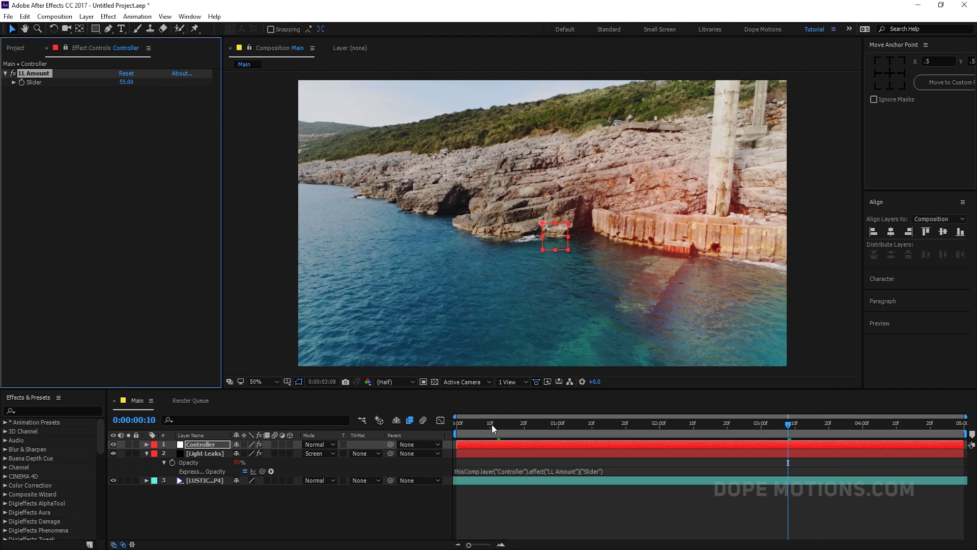
{"action": "left_click_drag", "start_coordinate": [491, 423], "coordinate": [906, 442]}
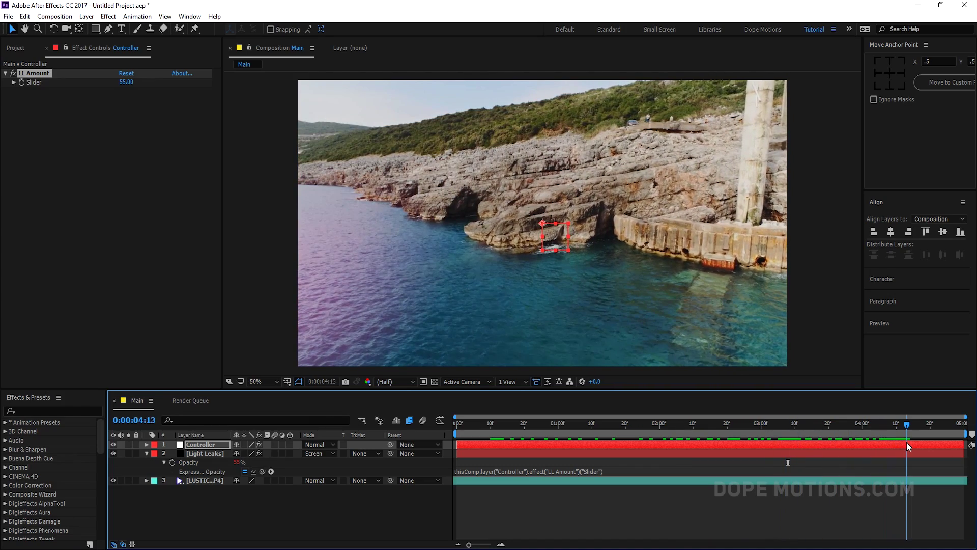
{"action": "key", "text": "space"}
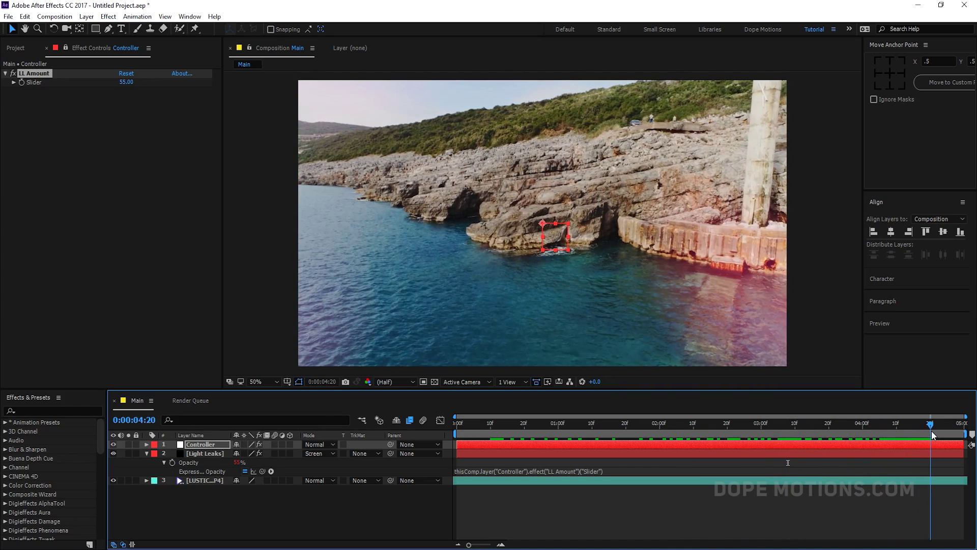
{"action": "left_click", "coordinate": [746, 423]}
{"action": "left_click_drag", "start_coordinate": [719, 424], "coordinate": [446, 408]}
{"action": "key", "text": "space"}
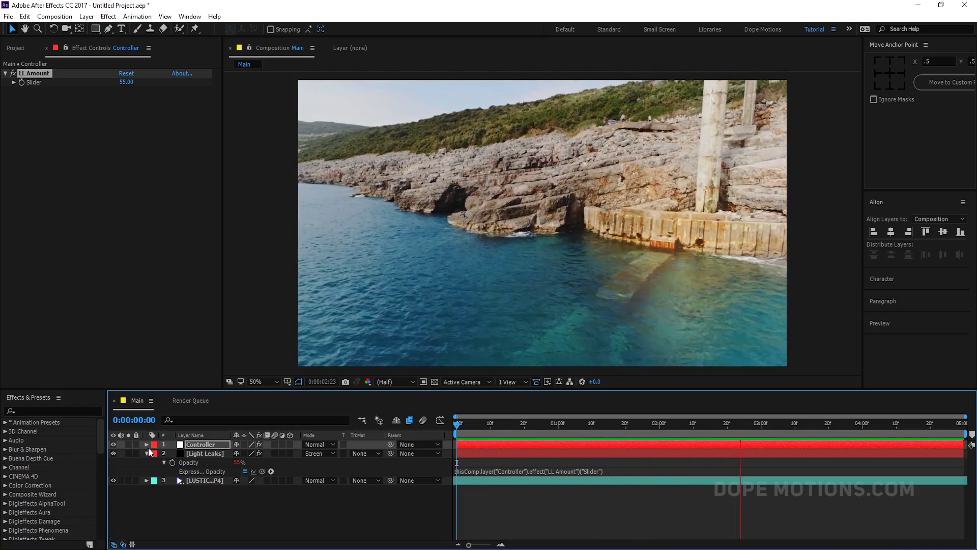
{"action": "key", "text": "u"}
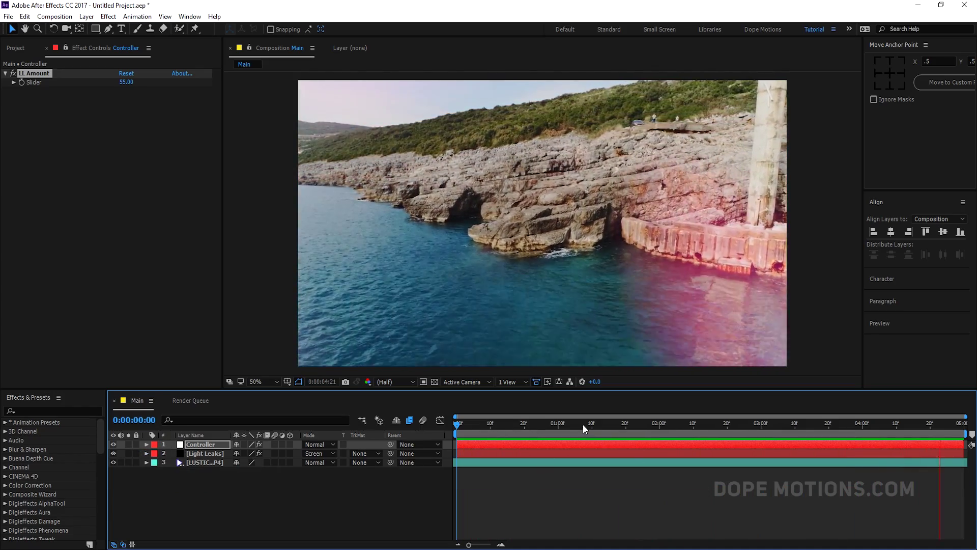